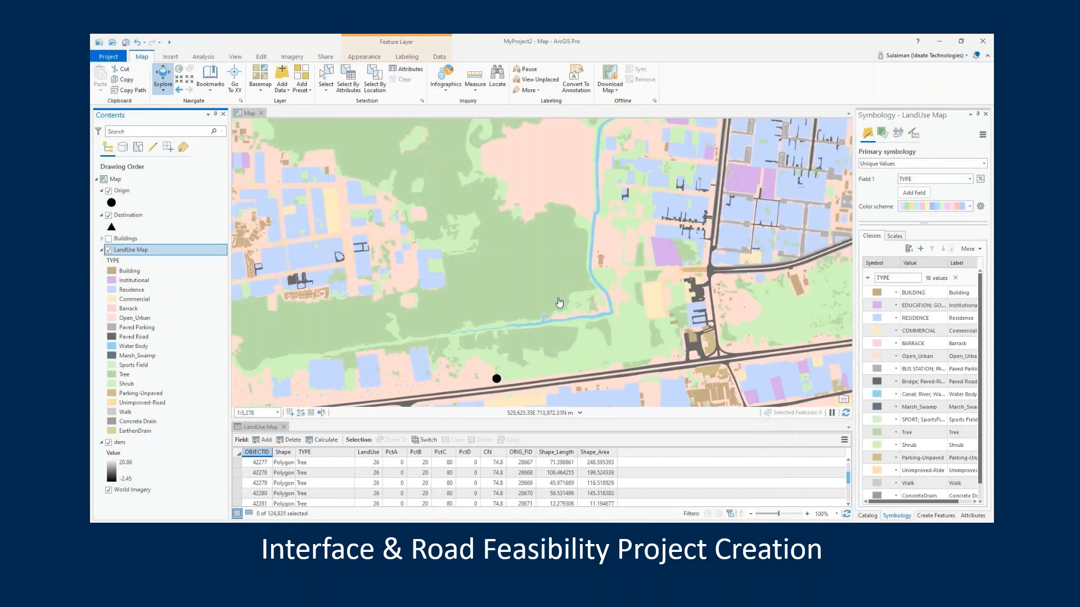
Examine the land use map around the origin and destination points and across the full study area
{"action": "scroll", "coordinate": [559, 303], "scroll_direction": "down", "scroll_amount": 5}
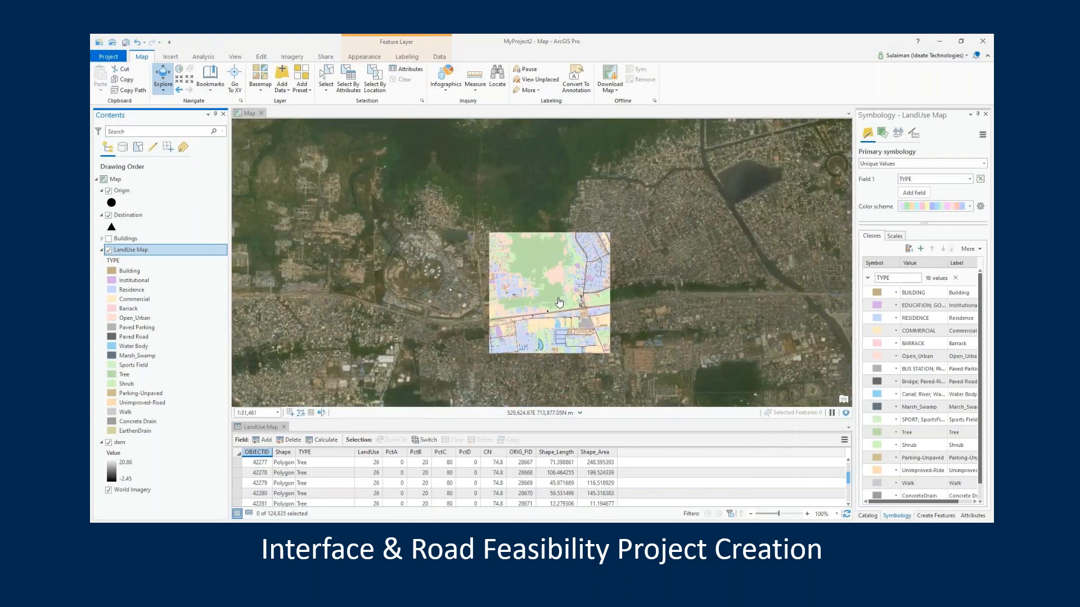
{"action": "left_click_drag", "start_coordinate": [693, 178], "coordinate": [627, 298]}
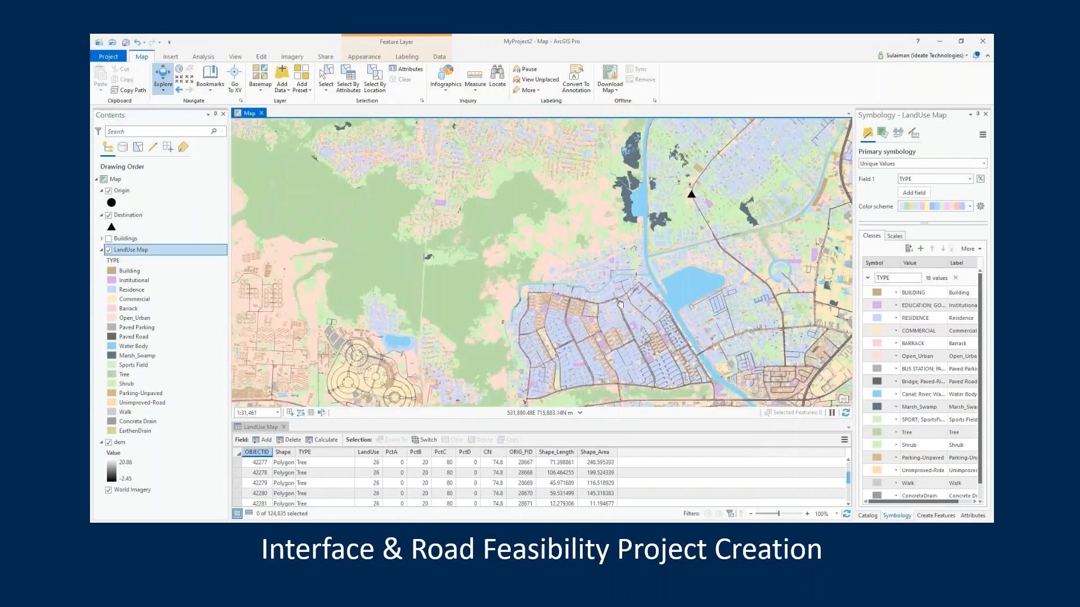
{"action": "scroll", "coordinate": [684, 205], "scroll_direction": "up", "scroll_amount": 6}
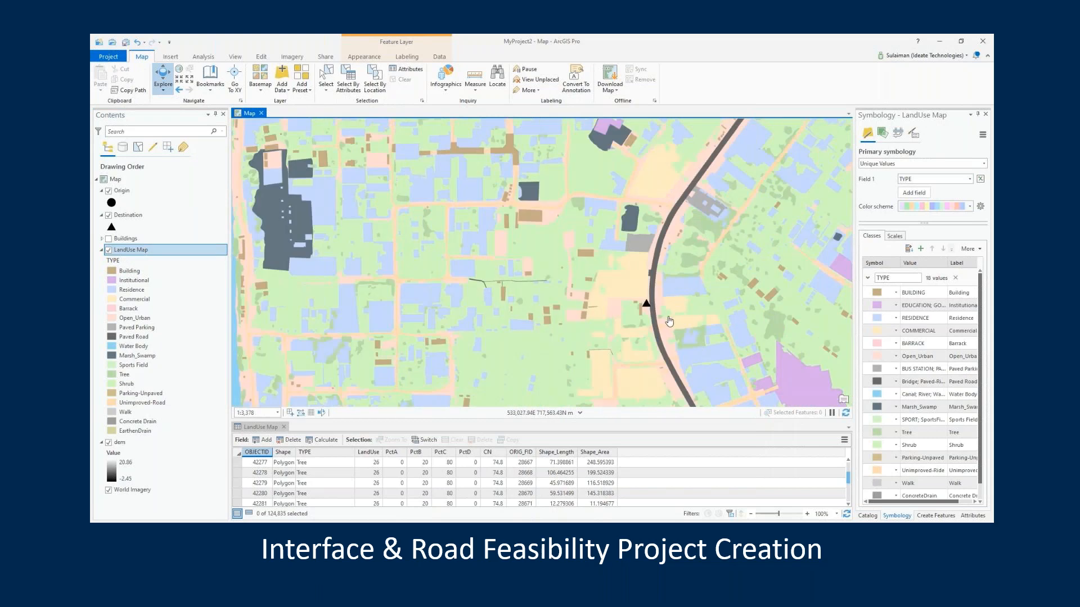
{"action": "scroll", "coordinate": [670, 321], "scroll_direction": "up", "scroll_amount": 1}
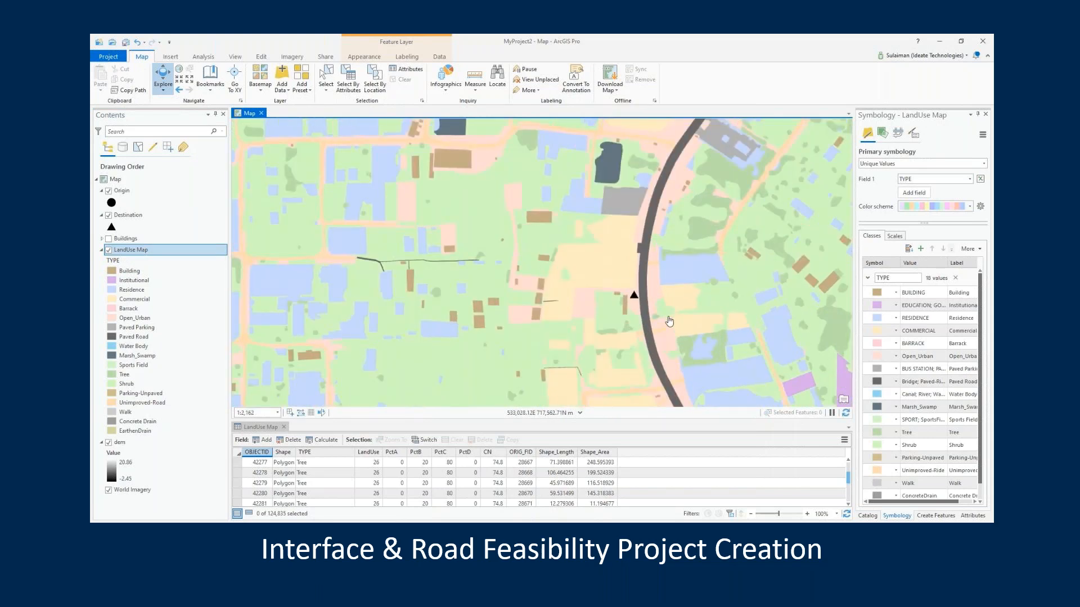
{"action": "scroll", "coordinate": [582, 287], "scroll_direction": "down", "scroll_amount": 5}
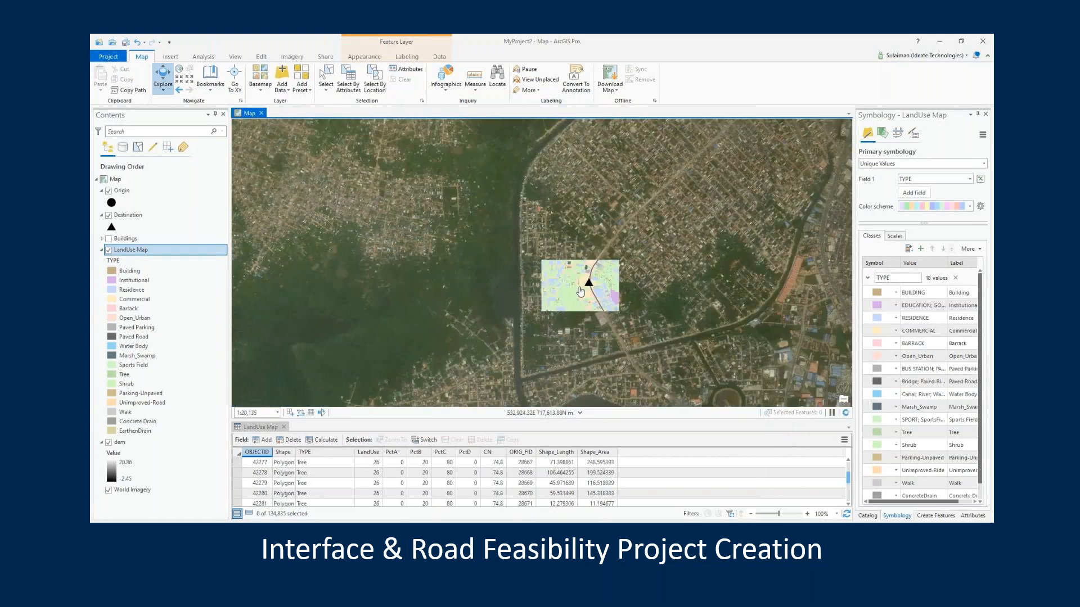
{"action": "left_click_drag", "start_coordinate": [580, 291], "coordinate": [723, 129]}
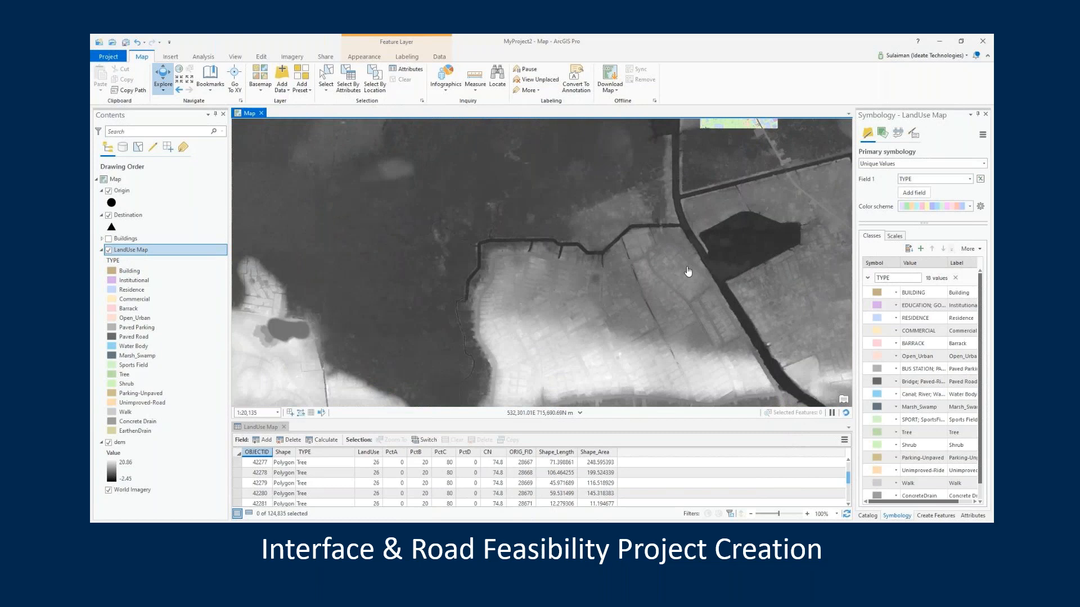
{"action": "scroll", "coordinate": [687, 272], "scroll_direction": "down", "scroll_amount": 2}
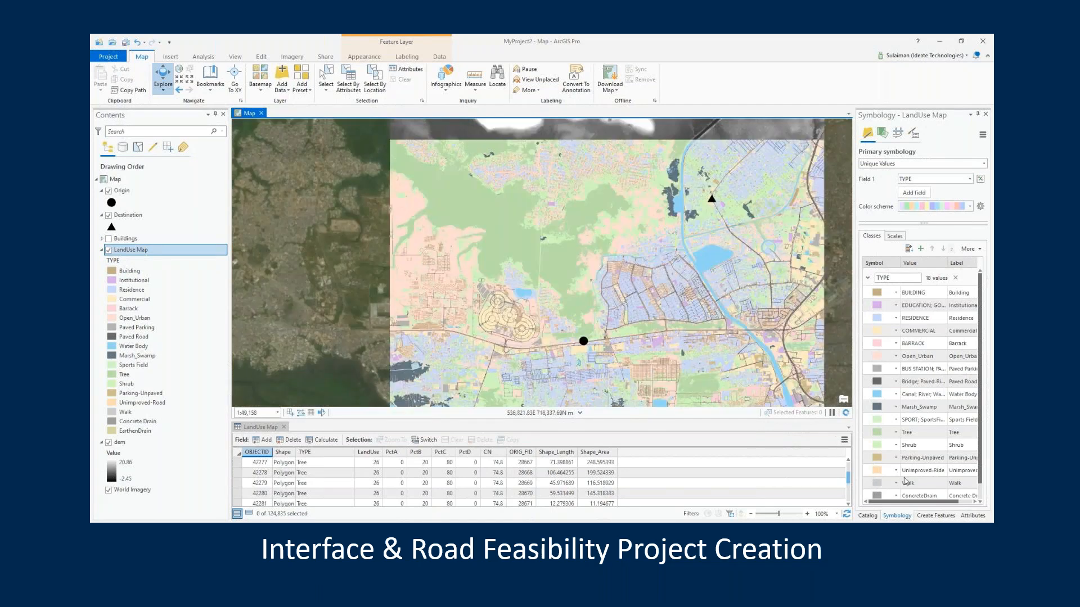
Create a toolset named "Roads Feasibility Study" inside the MyProject2.tbx toolbox
{"action": "left_click", "coordinate": [867, 515]}
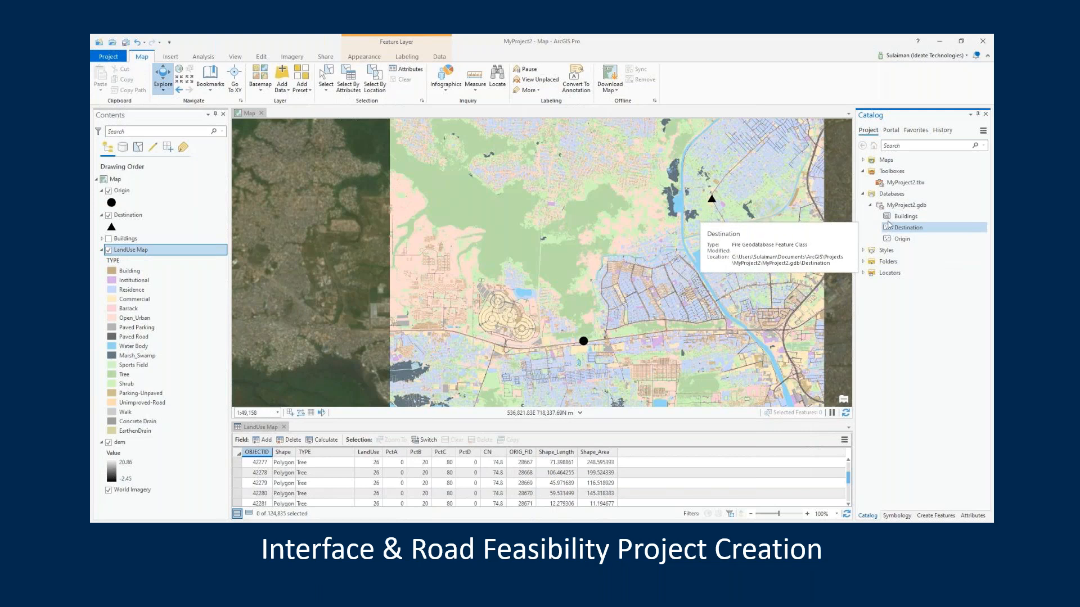
{"action": "left_click", "coordinate": [889, 184]}
{"action": "right_click", "coordinate": [888, 183]}
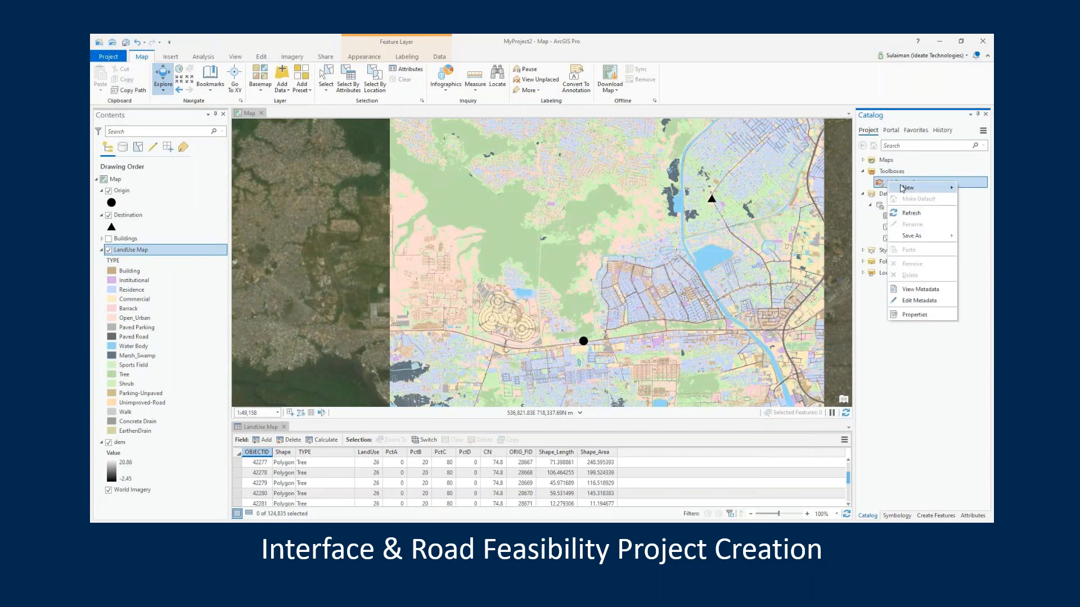
{"action": "mouse_move", "coordinate": [903, 188]}
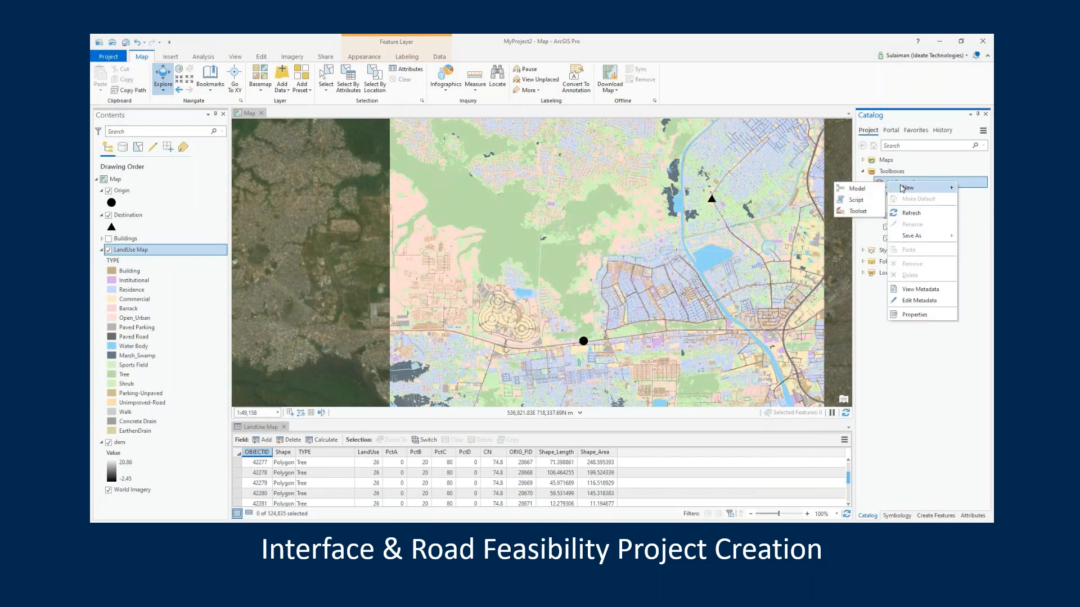
{"action": "left_click", "coordinate": [864, 214]}
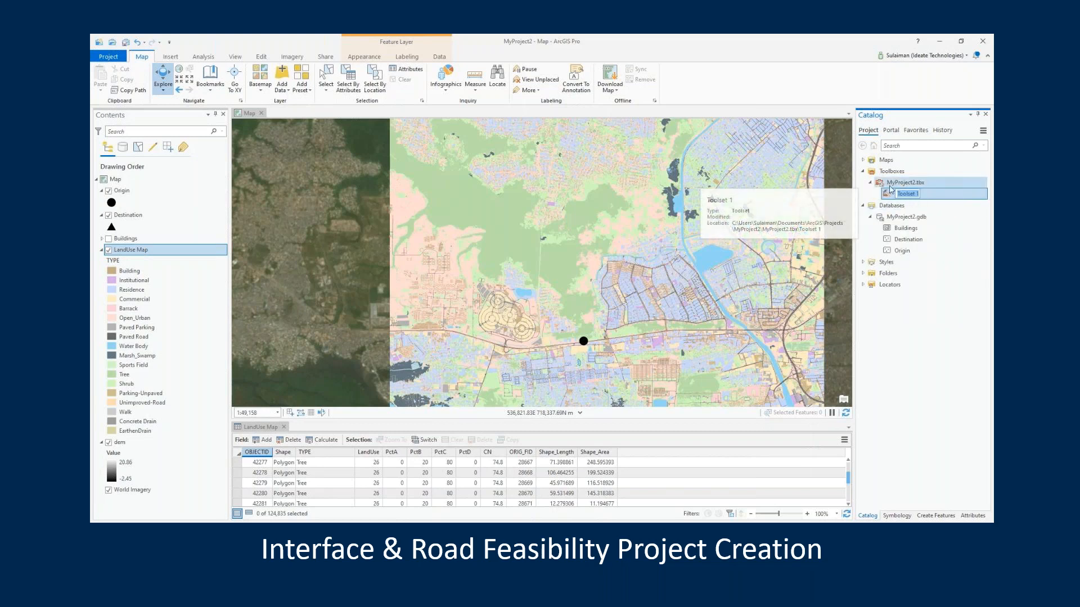
{"action": "type", "text": "Fe"}
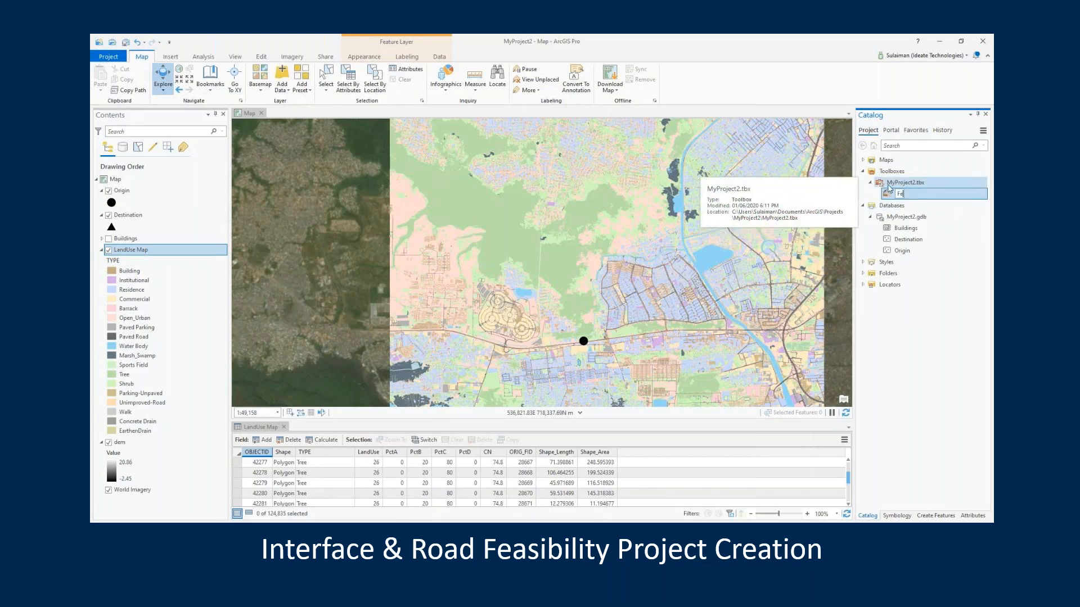
{"action": "type", "text": "asibility Study"}
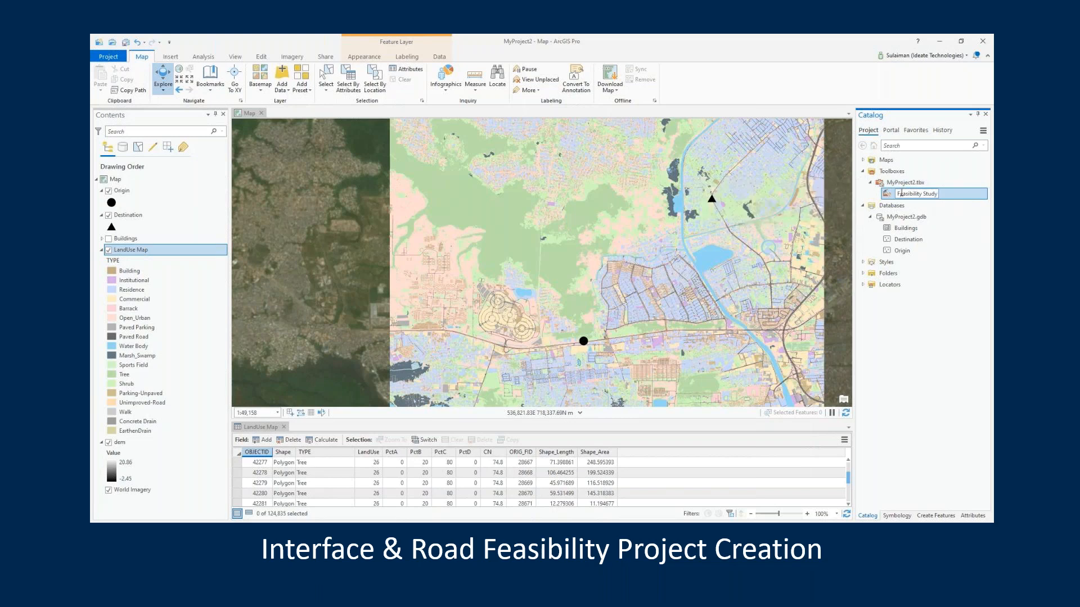
{"action": "type", "text": "Roads"}
{"action": "key", "text": "Return"}
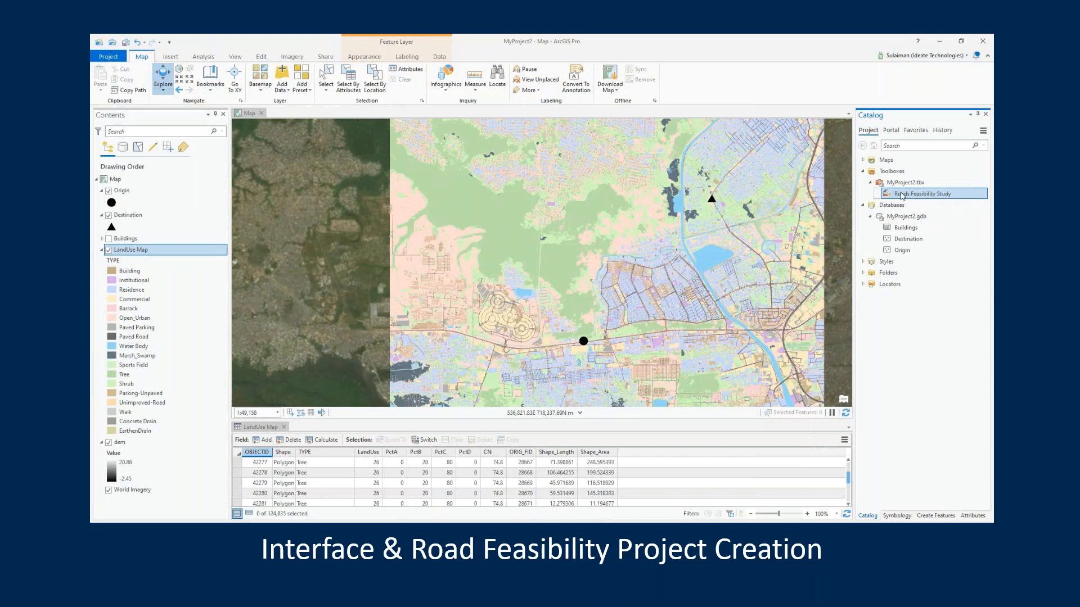
Create a new model inside the Roads Feasibility Study toolset
{"action": "right_click", "coordinate": [934, 196]}
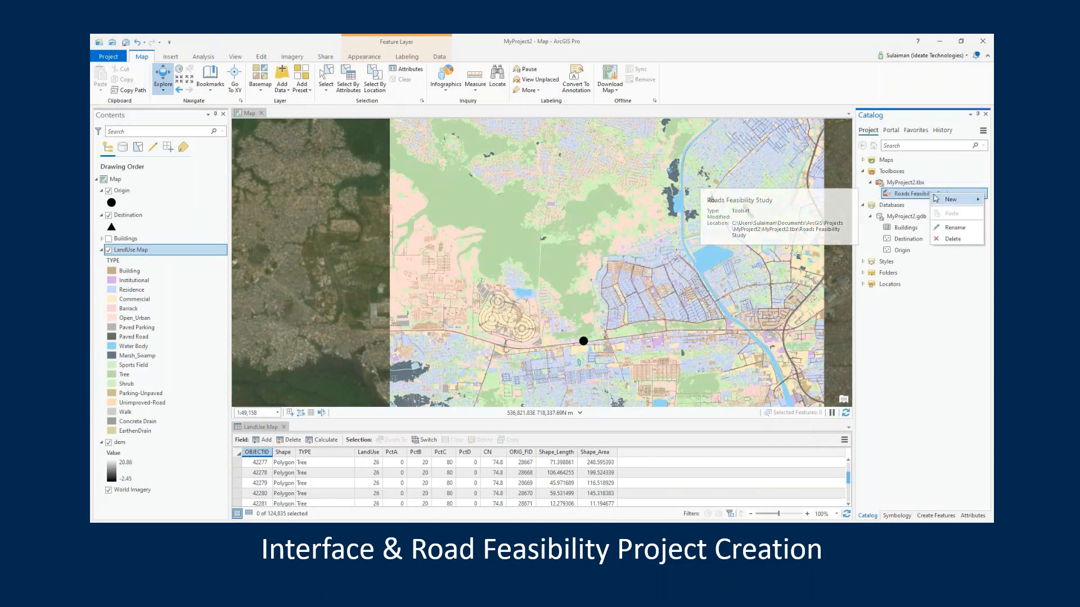
{"action": "mouse_move", "coordinate": [939, 203]}
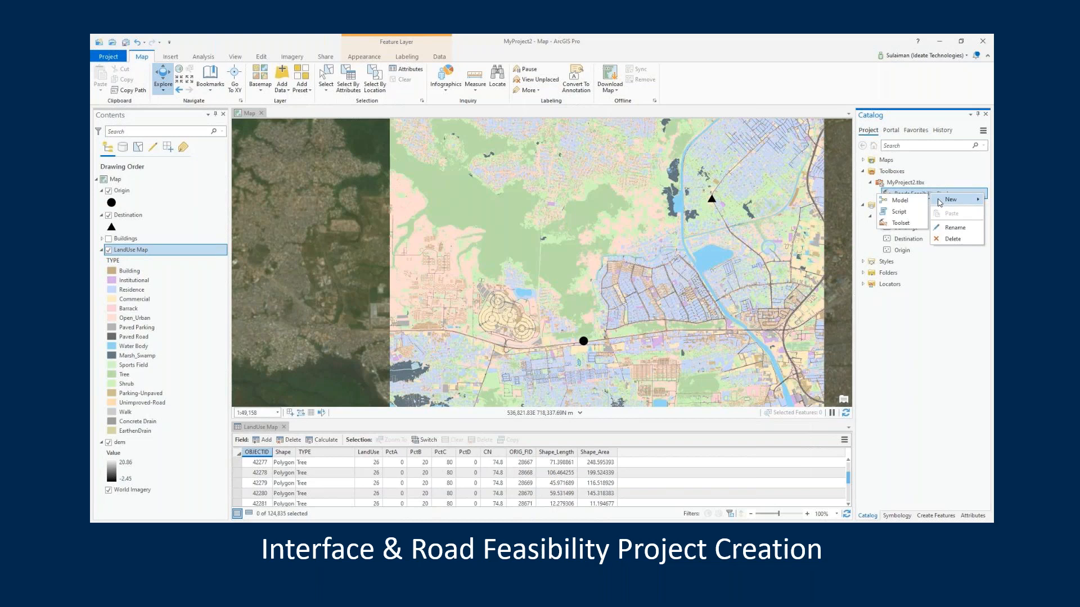
{"action": "left_click", "coordinate": [903, 201]}
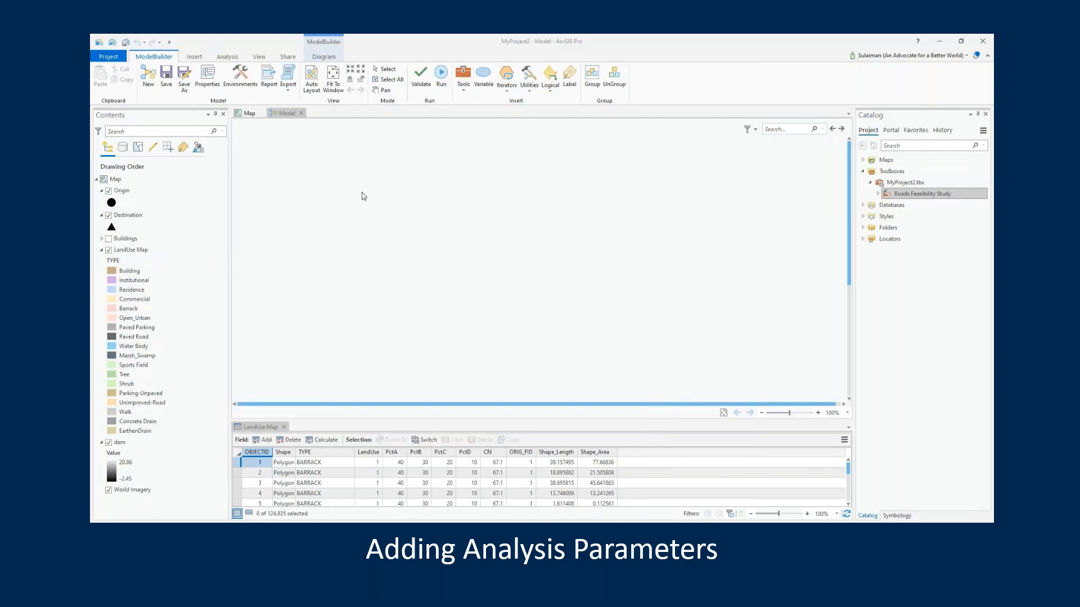
Set the model's label to "Roads Feasibility Study" and its name to "RoadsFeasibilityStudy" in the model properties
{"action": "left_click", "coordinate": [213, 75]}
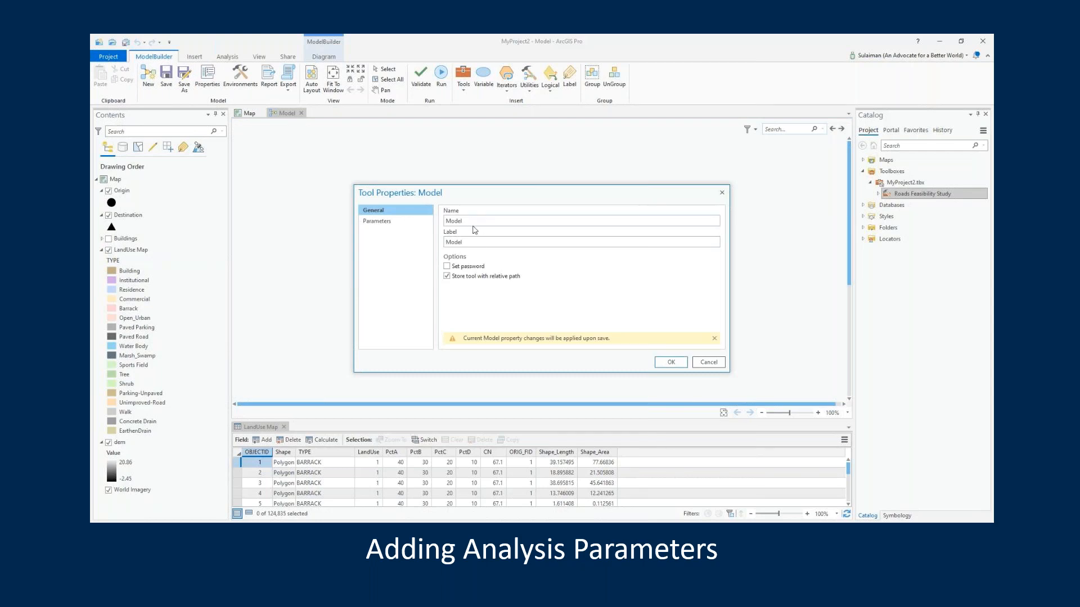
{"action": "double_click", "coordinate": [456, 241]}
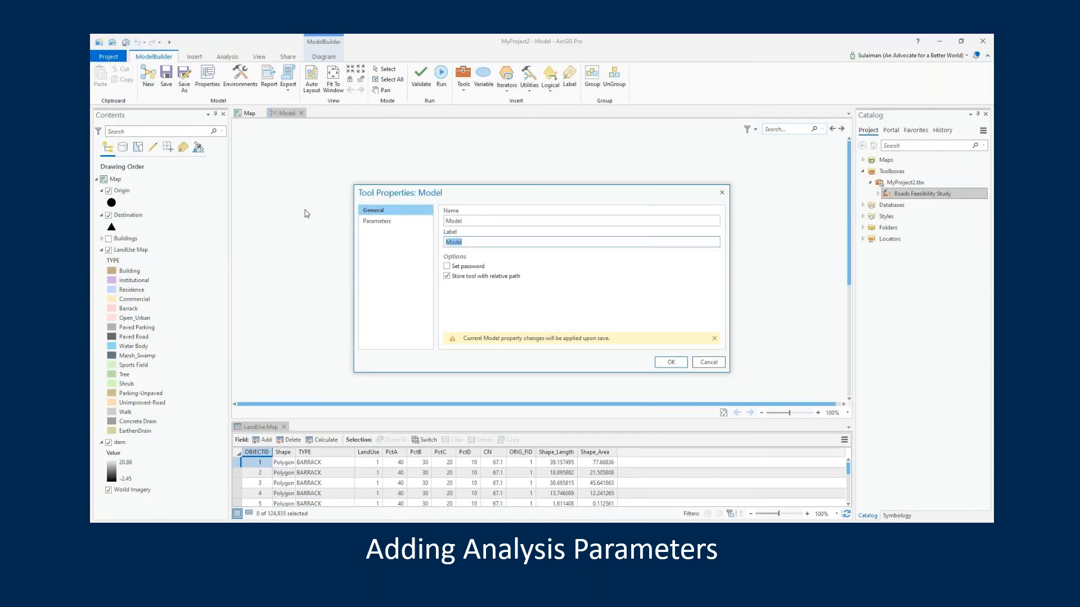
{"action": "type", "text": "Roads Feasibility Study"}
{"action": "double_click", "coordinate": [479, 220]}
{"action": "type", "text": "Roads Feasibility Study"}
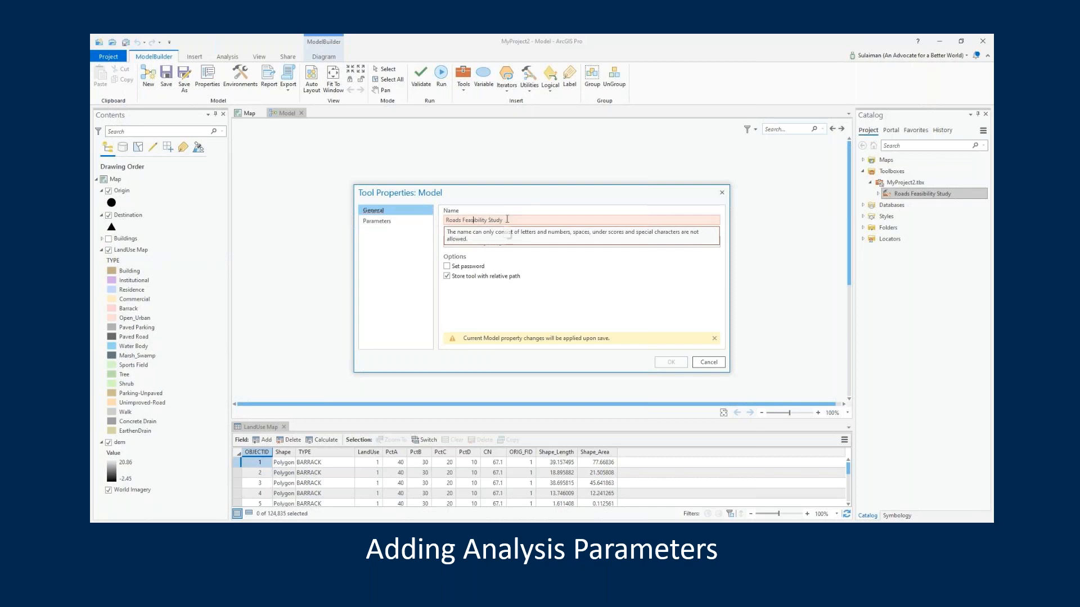
{"action": "left_click", "coordinate": [489, 220]}
{"action": "key", "text": "BackSpace"}
{"action": "key", "text": "Left"}
{"action": "key", "text": "Left"}
{"action": "key", "text": "Left"}
{"action": "key", "text": "Left"}
{"action": "key", "text": "Left"}
{"action": "key", "text": "Left"}
{"action": "key", "text": "Left"}
{"action": "key", "text": "Left"}
{"action": "key", "text": "Left"}
{"action": "key", "text": "Left"}
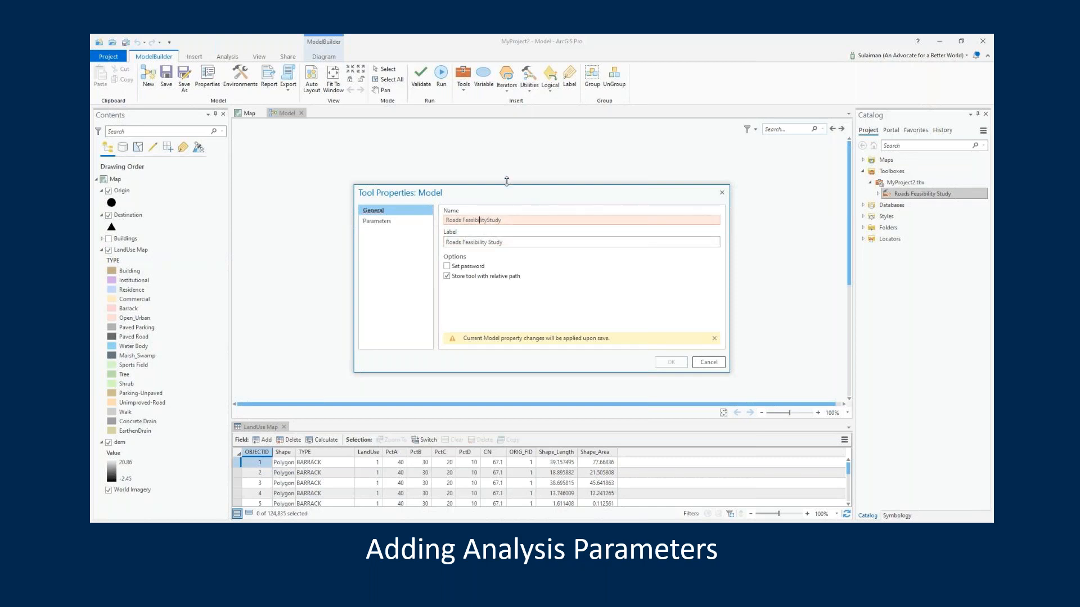
{"action": "key", "text": "BackSpace"}
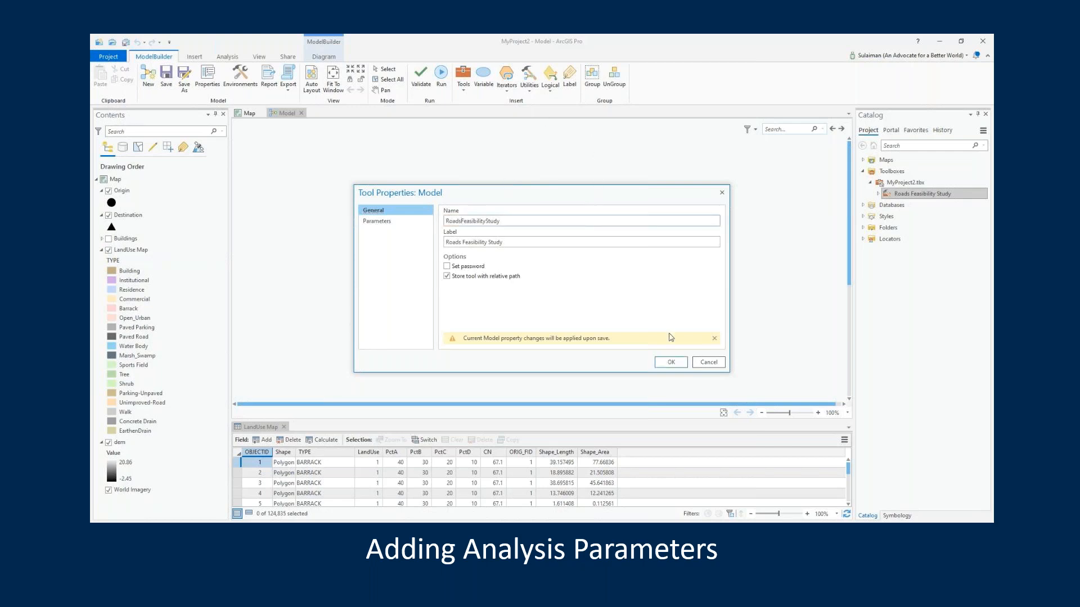
{"action": "left_click", "coordinate": [671, 361]}
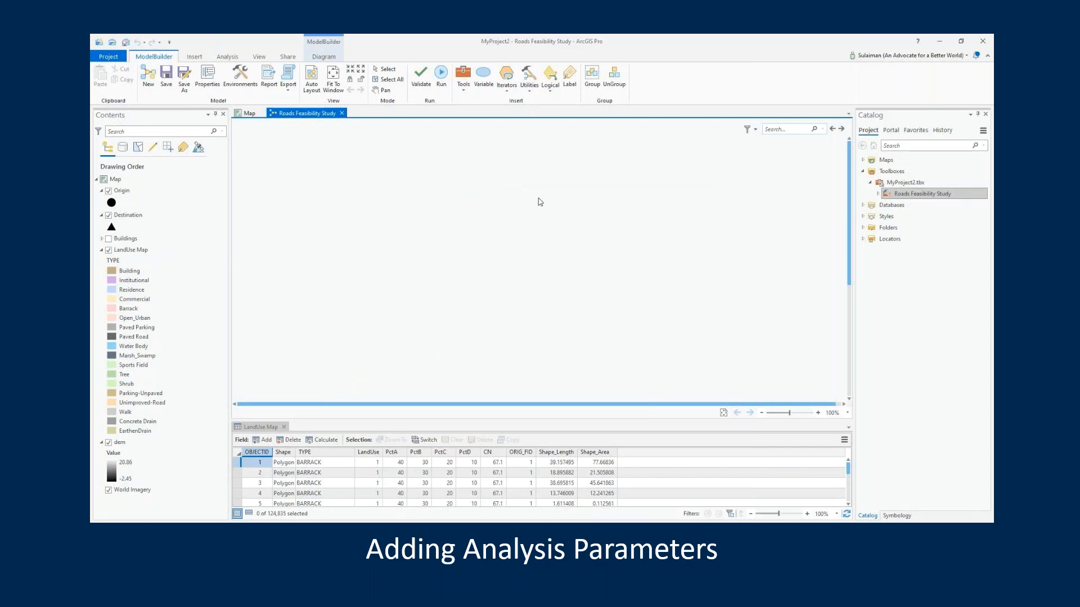
Add the Slope tool from the Surface toolset of Spatial Analyst Tools to the model canvas
{"action": "left_click", "coordinate": [460, 77]}
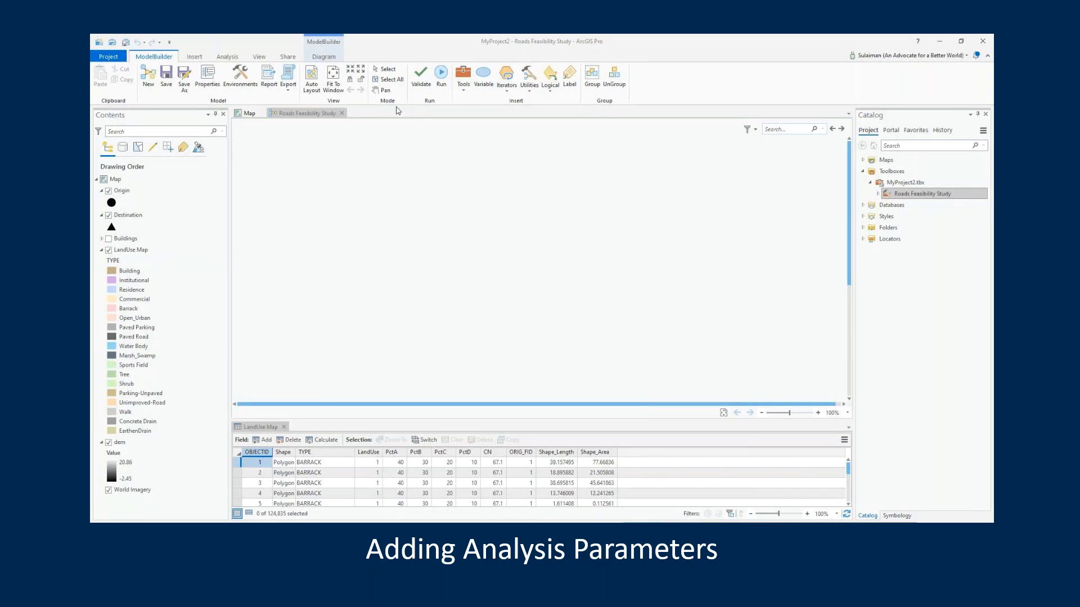
{"action": "left_click", "coordinate": [461, 72]}
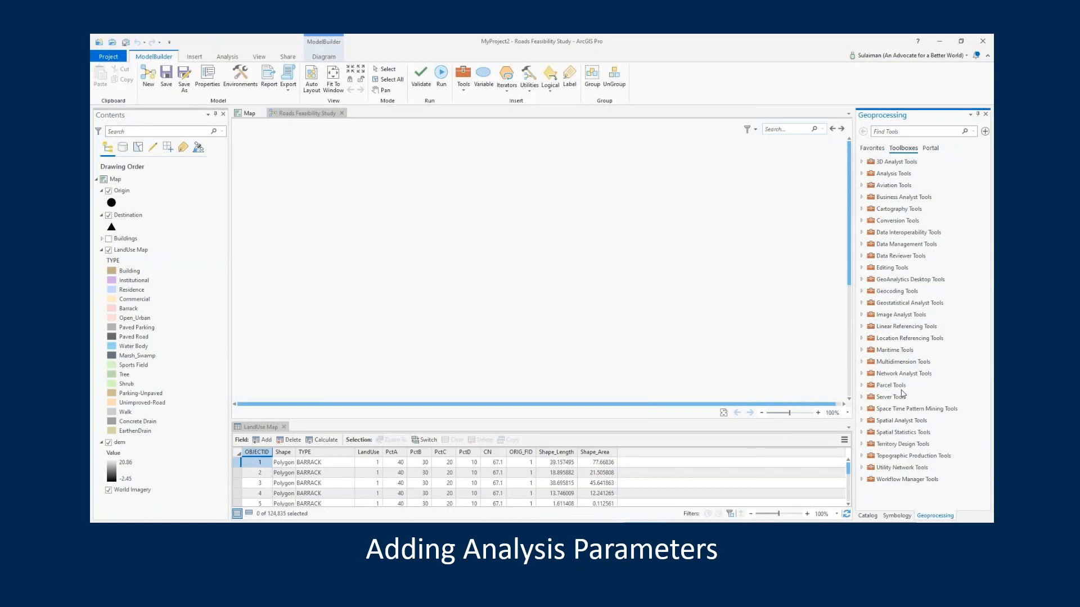
{"action": "left_click", "coordinate": [863, 434]}
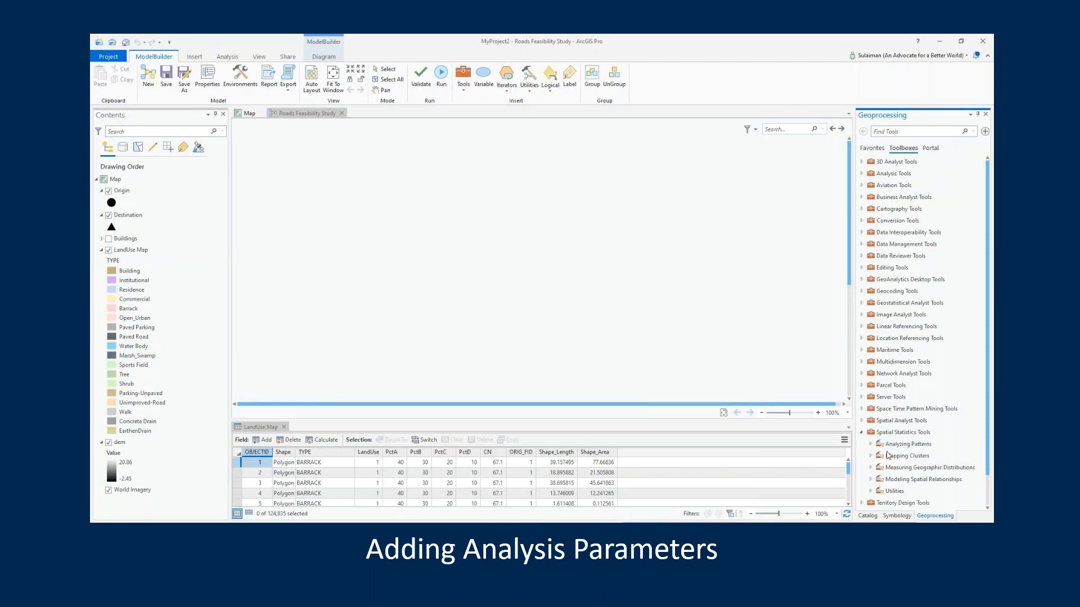
{"action": "scroll", "coordinate": [887, 456], "scroll_direction": "down", "scroll_amount": 1}
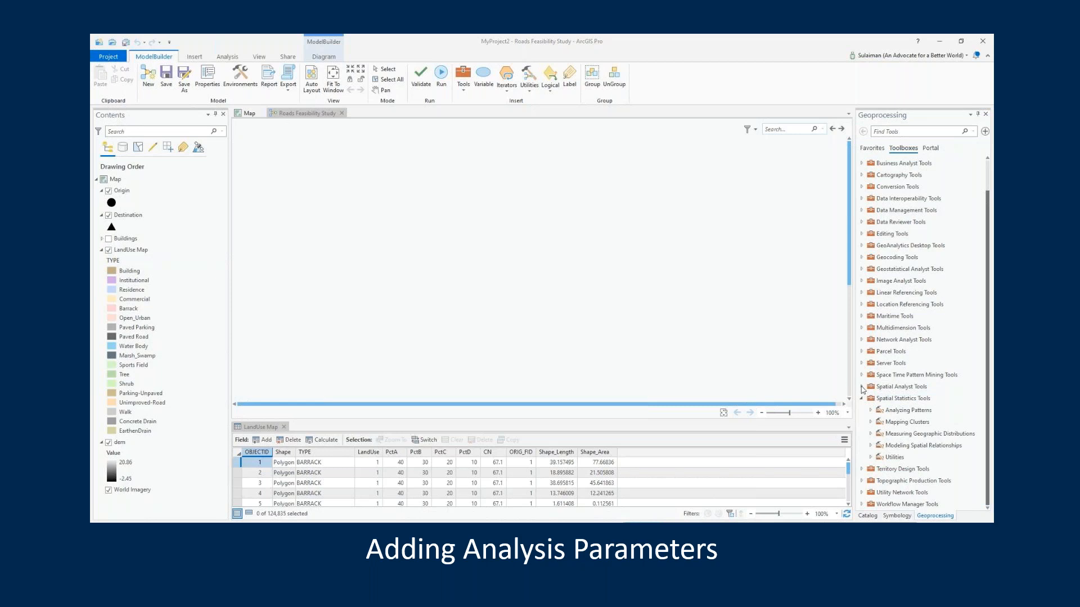
{"action": "left_click", "coordinate": [862, 387]}
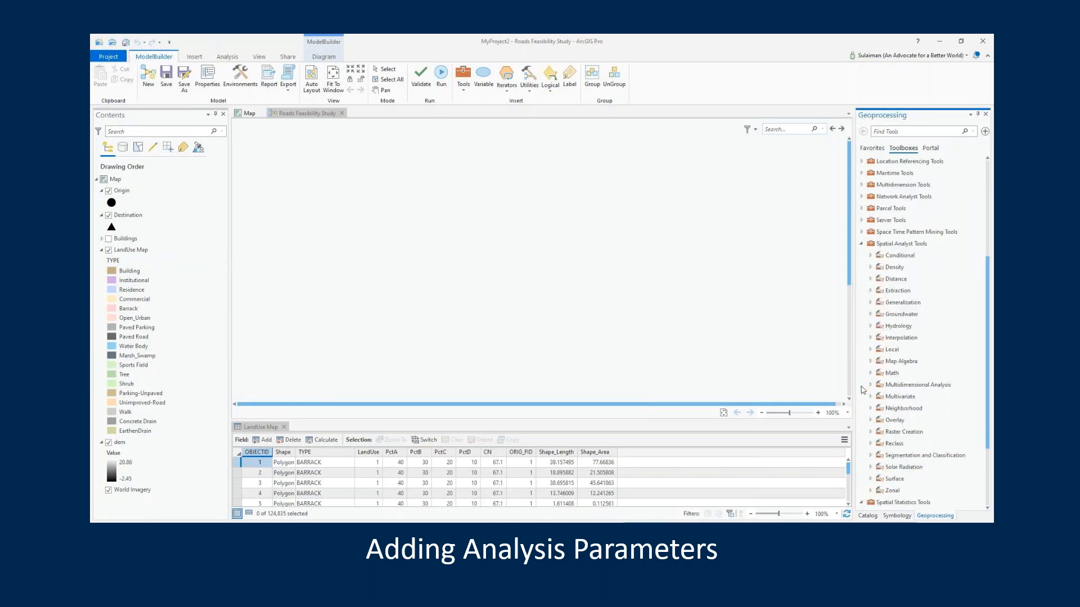
{"action": "left_click", "coordinate": [871, 479]}
{"action": "scroll", "coordinate": [903, 475], "scroll_direction": "down", "scroll_amount": 7}
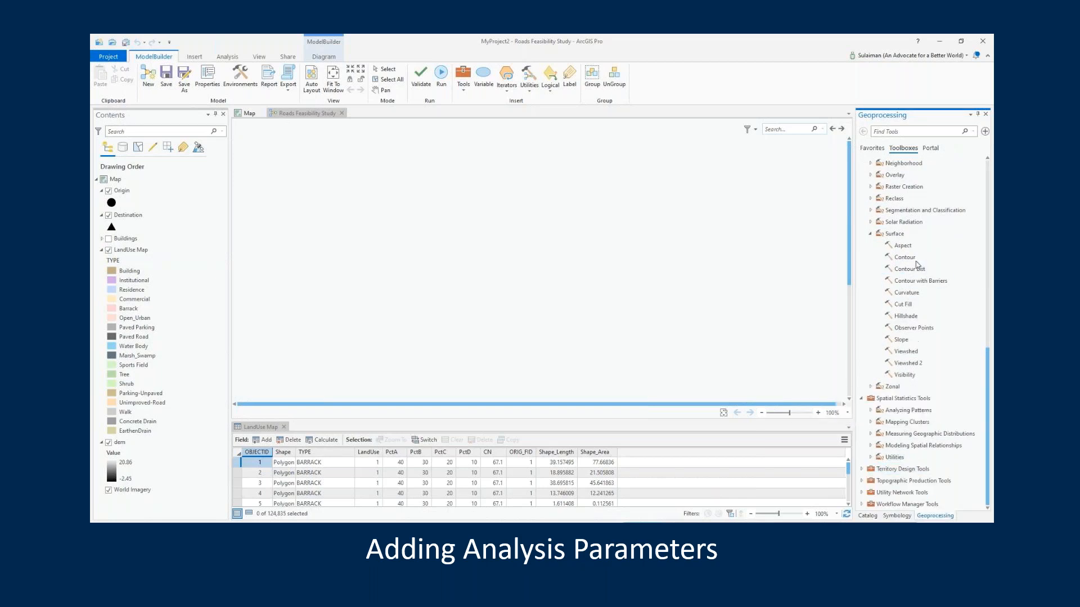
{"action": "left_click_drag", "start_coordinate": [902, 340], "coordinate": [540, 256]}
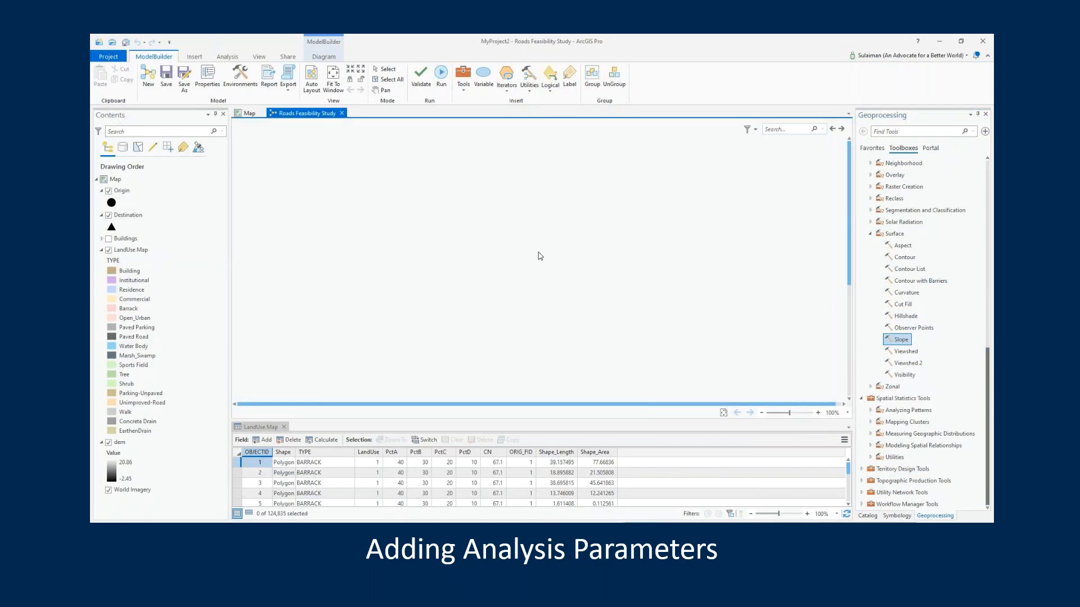
{"action": "left_click", "coordinate": [896, 338]}
{"action": "left_click_drag", "start_coordinate": [896, 339], "coordinate": [597, 309]}
{"action": "right_click", "coordinate": [610, 317]}
{"action": "left_click", "coordinate": [621, 350]}
{"action": "mouse_move", "coordinate": [618, 324]}
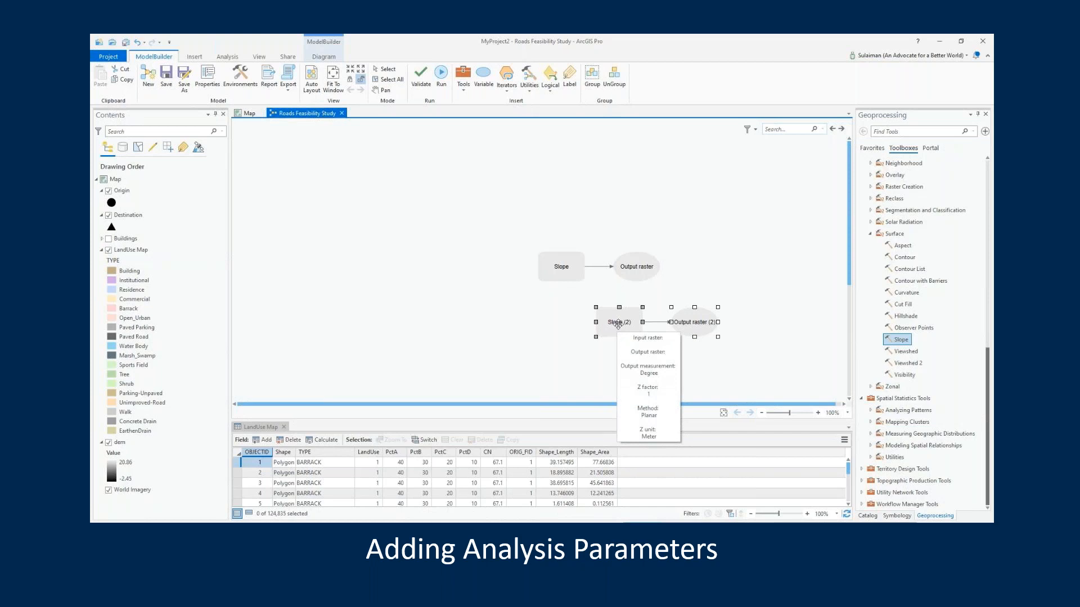
{"action": "key", "text": "Delete"}
Set the input raster of the model's Slope tool to the dem layer
{"action": "left_click", "coordinate": [559, 266]}
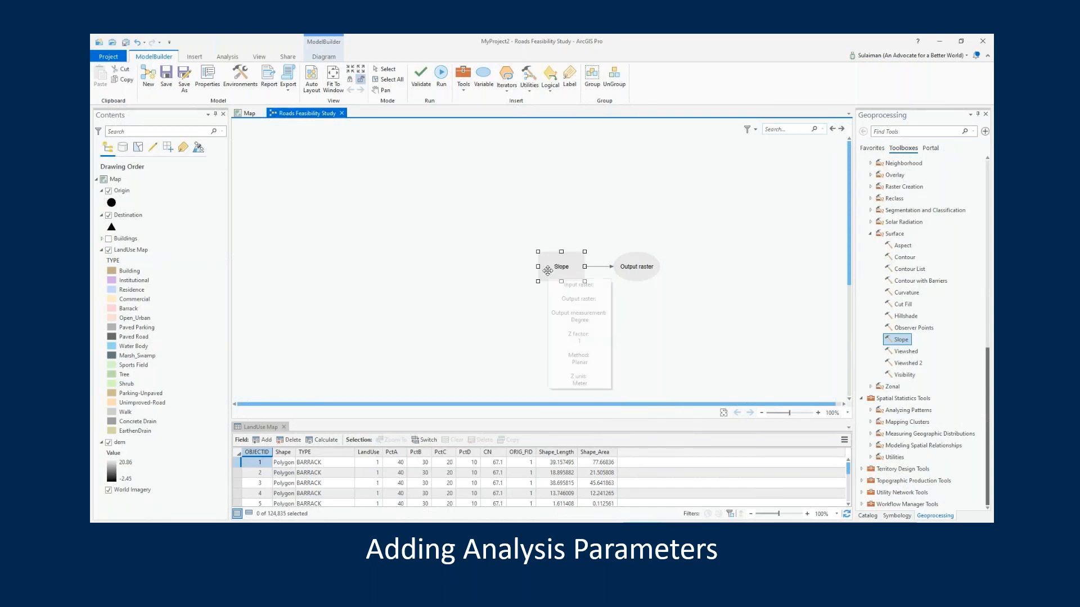
{"action": "double_click", "coordinate": [547, 271]}
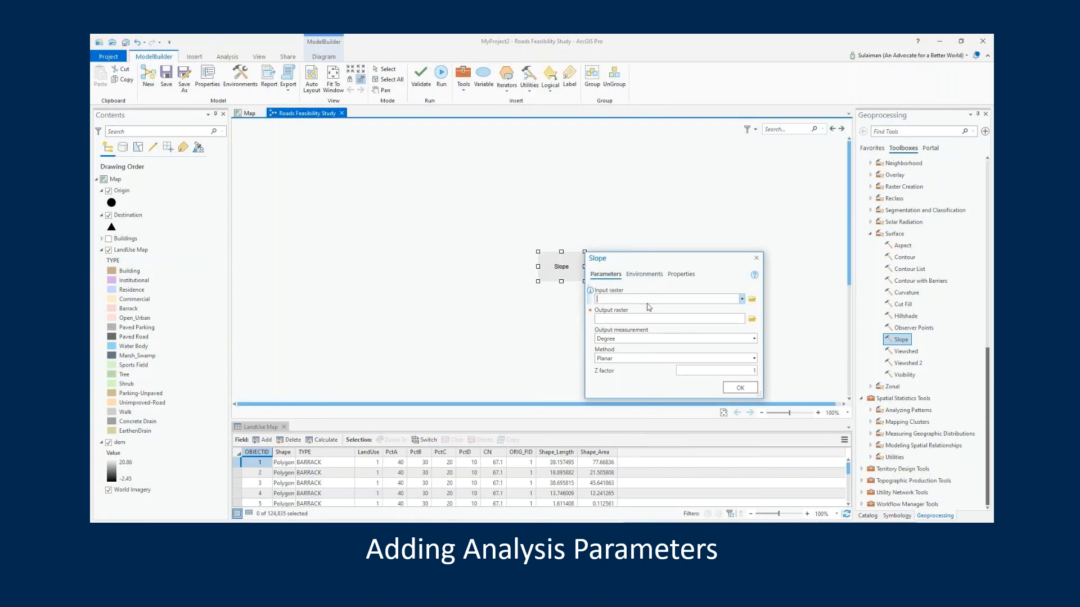
{"action": "left_click", "coordinate": [715, 302]}
{"action": "left_click", "coordinate": [742, 301]}
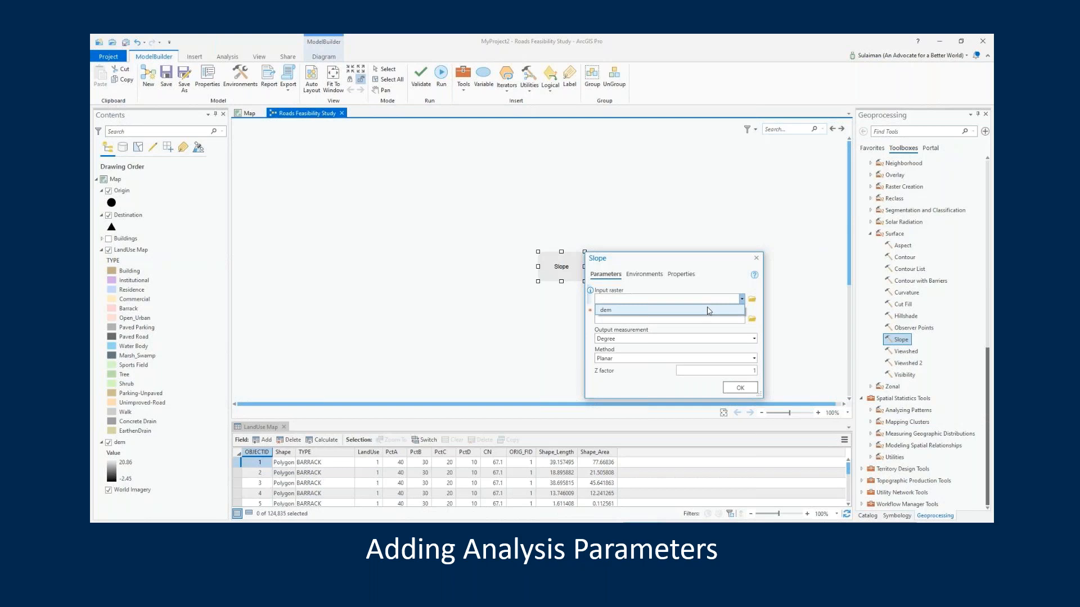
{"action": "left_click", "coordinate": [708, 311]}
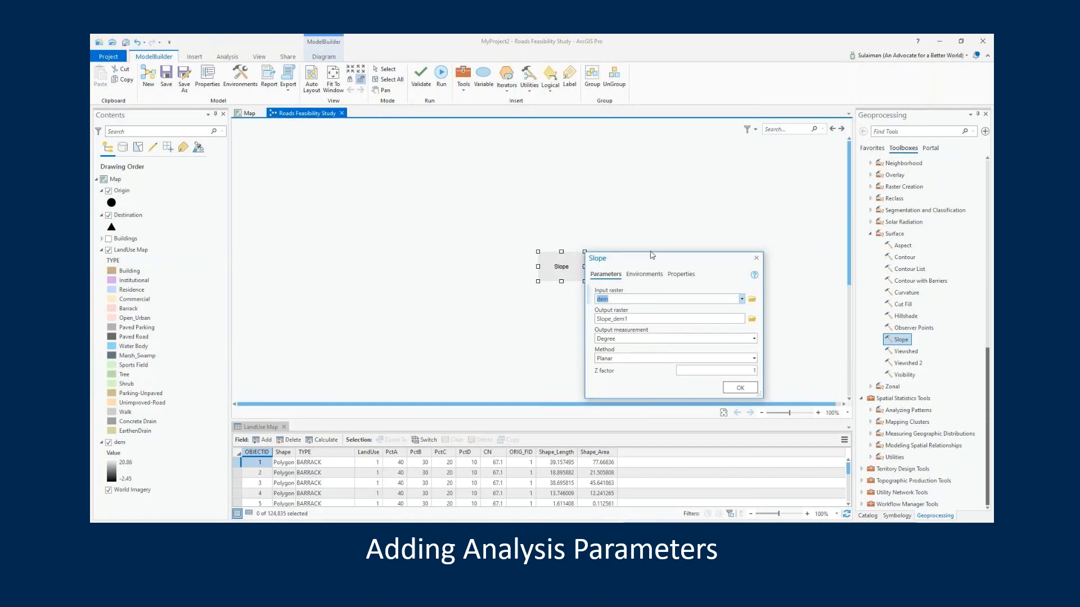
Review the Slope tool's environment settings and properties, and accept its parameters with Degree output measurement and Planar method
{"action": "left_click_drag", "start_coordinate": [650, 254], "coordinate": [637, 215]}
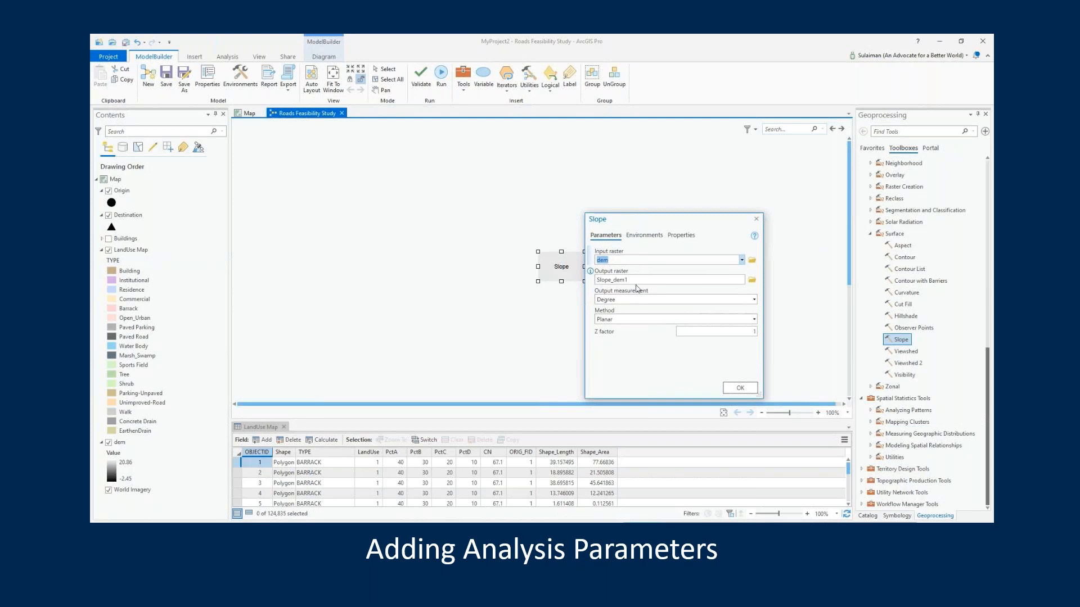
{"action": "left_click", "coordinate": [646, 236]}
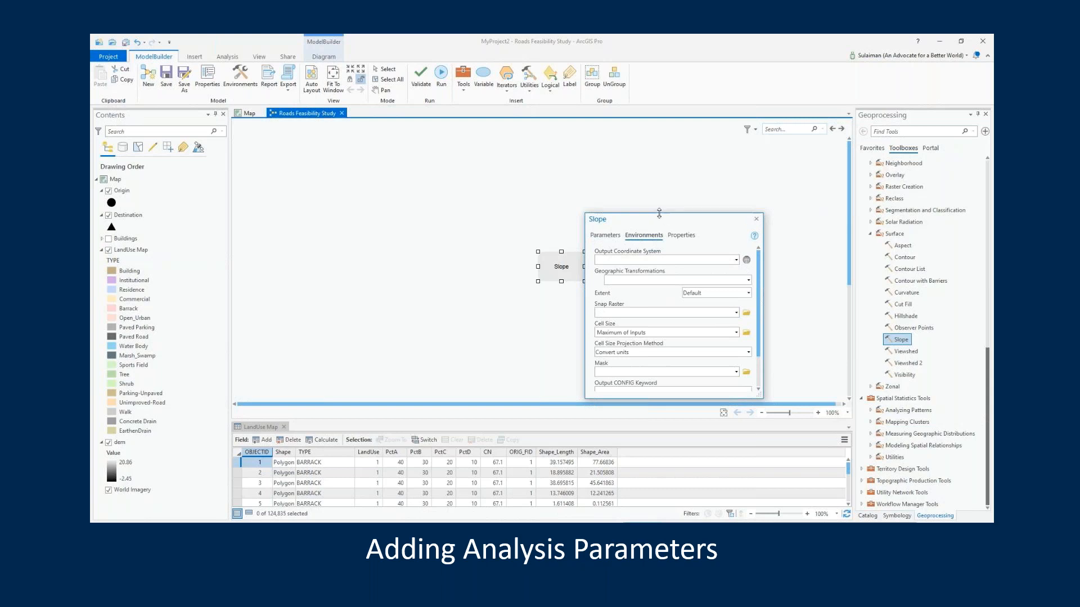
{"action": "left_click_drag", "start_coordinate": [659, 213], "coordinate": [658, 178]}
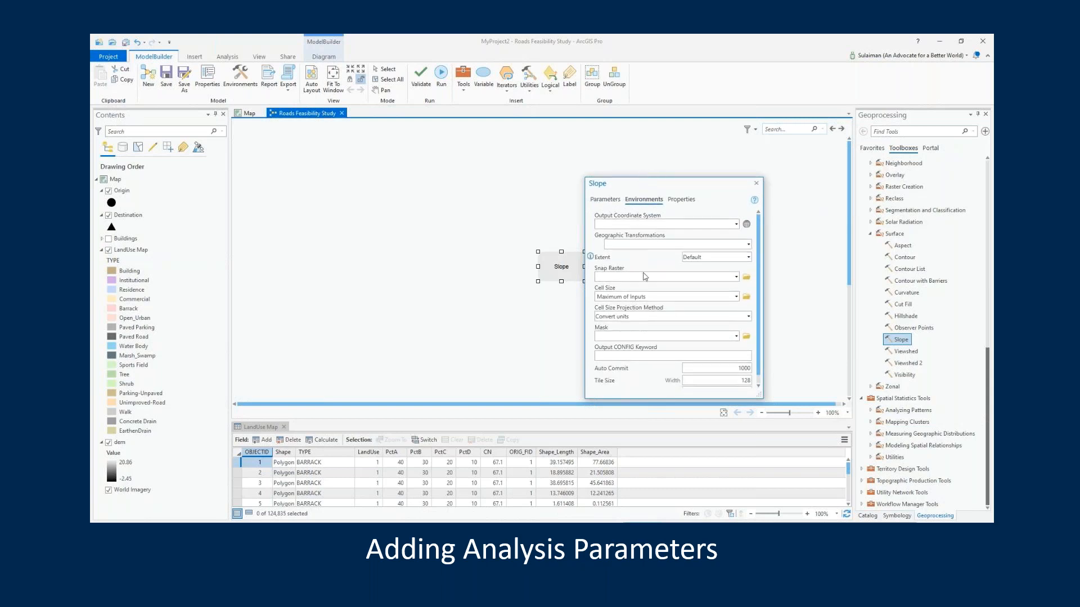
{"action": "scroll", "coordinate": [647, 299], "scroll_direction": "down", "scroll_amount": 1}
{"action": "scroll", "coordinate": [647, 299], "scroll_direction": "up", "scroll_amount": 1}
{"action": "left_click", "coordinate": [684, 200]}
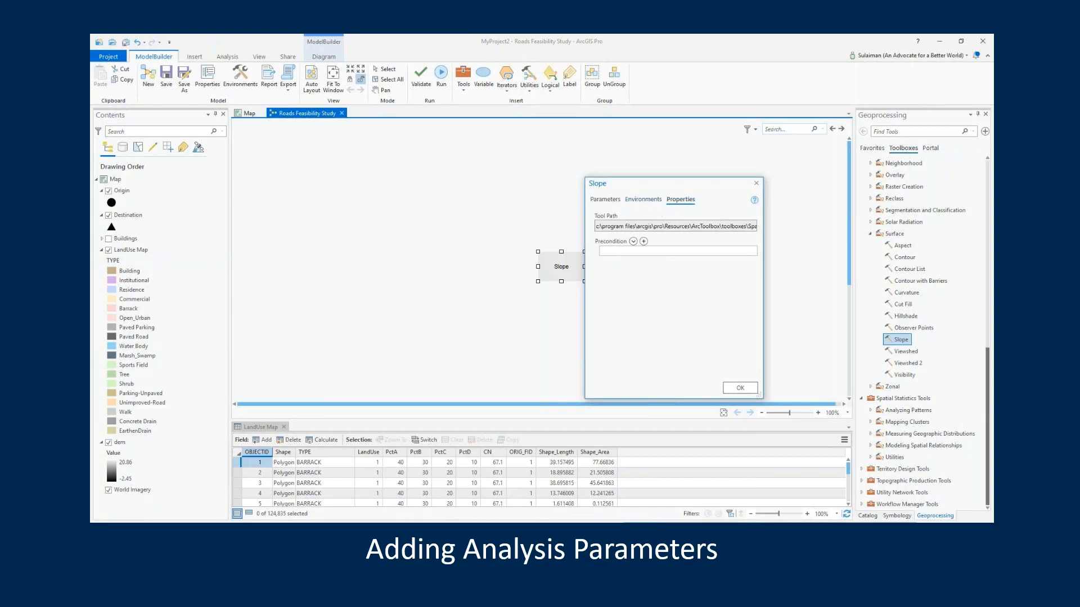
{"action": "left_click", "coordinate": [643, 199]}
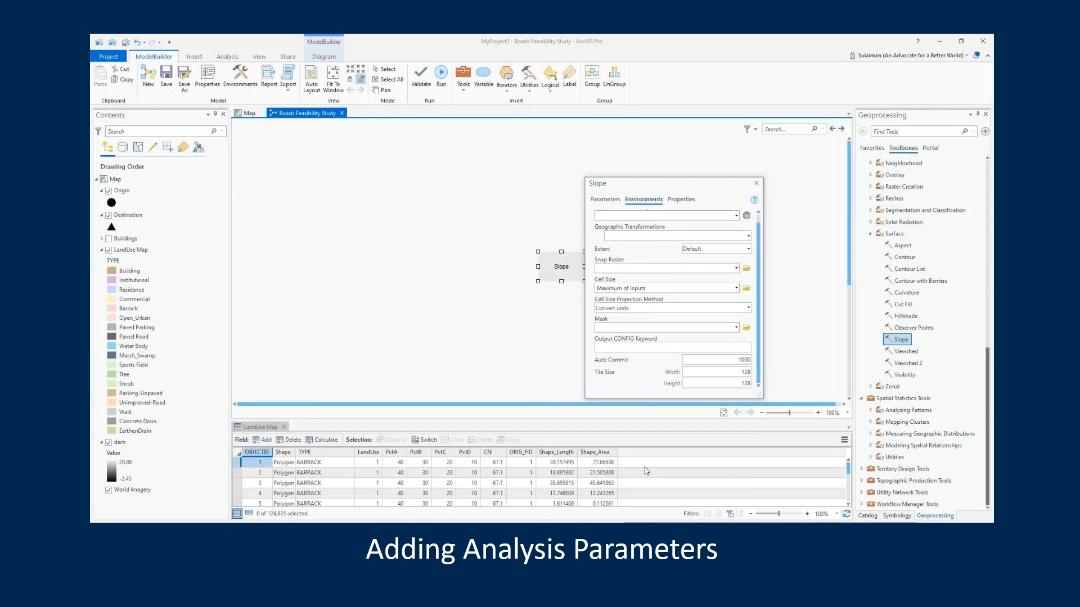
{"action": "left_click", "coordinate": [605, 199]}
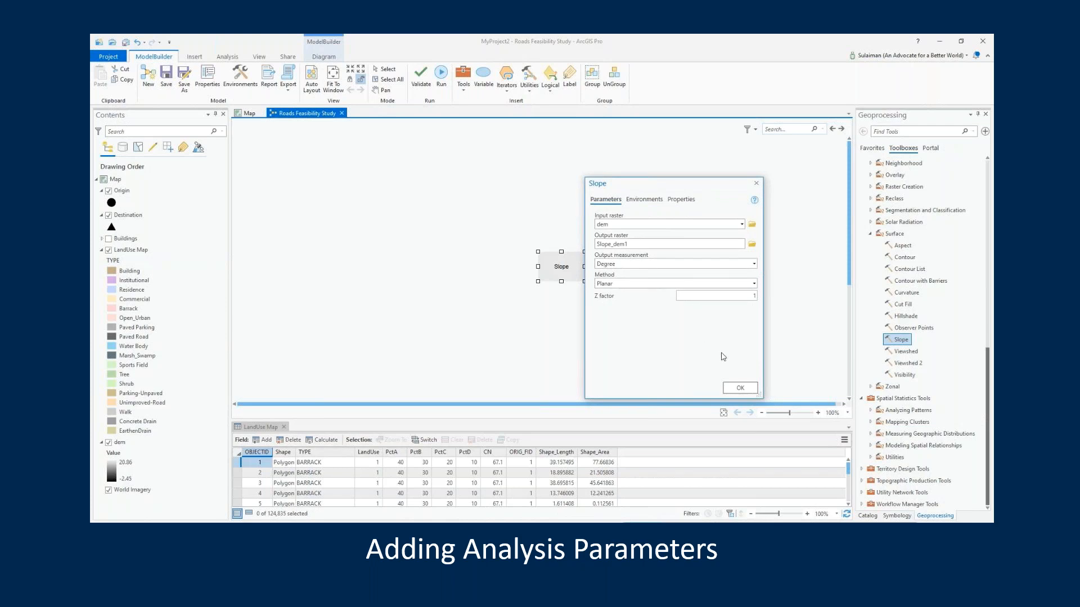
{"action": "left_click", "coordinate": [739, 388]}
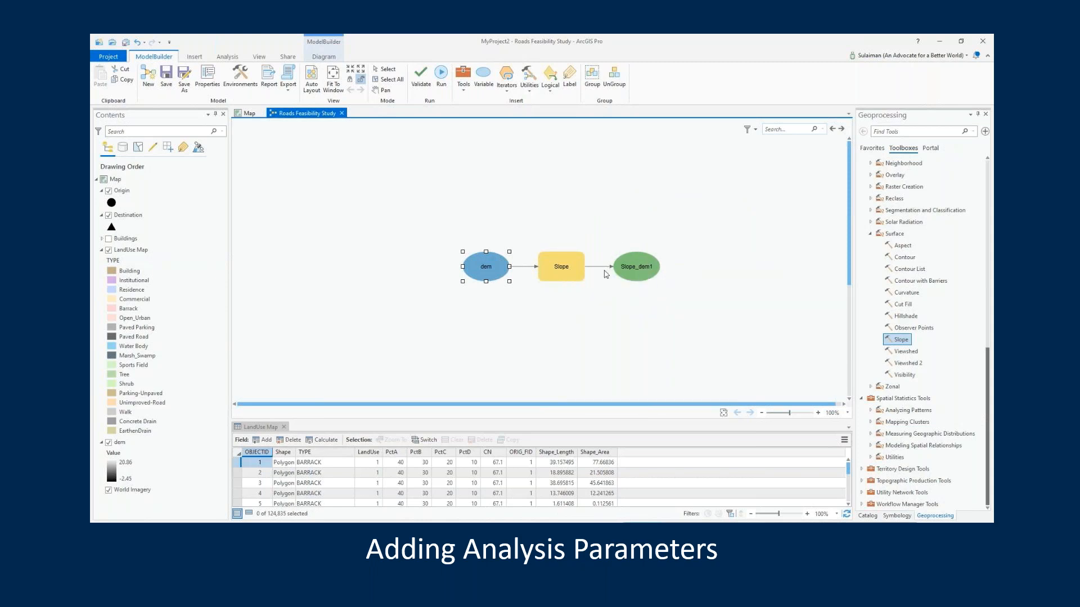
Run the Slope process in the model and move its progress window clear of the diagram
{"action": "left_click", "coordinate": [569, 275]}
{"action": "right_click", "coordinate": [569, 275]}
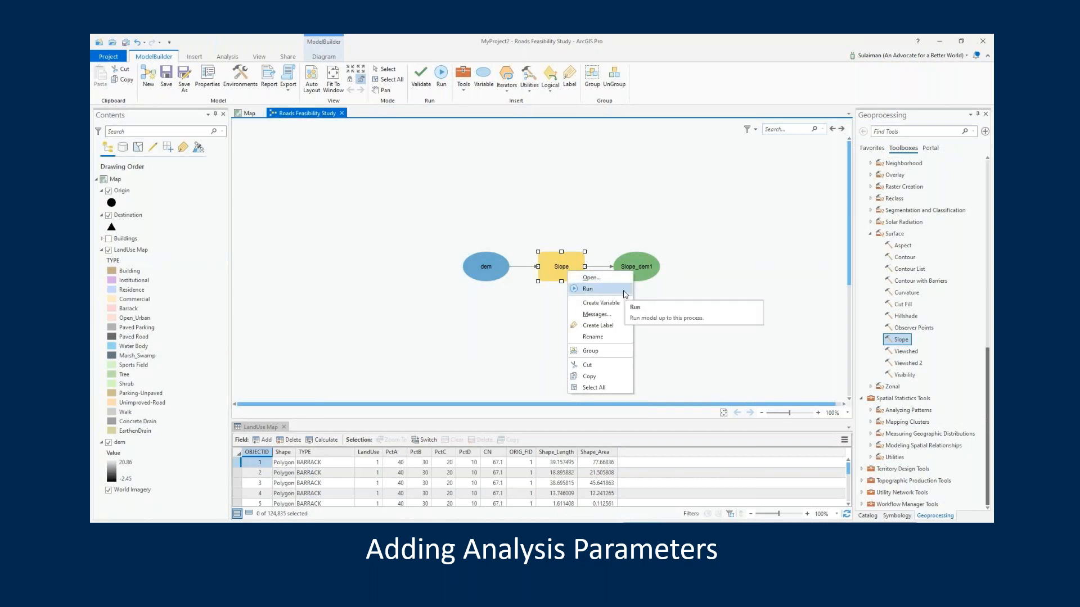
{"action": "left_click", "coordinate": [588, 288]}
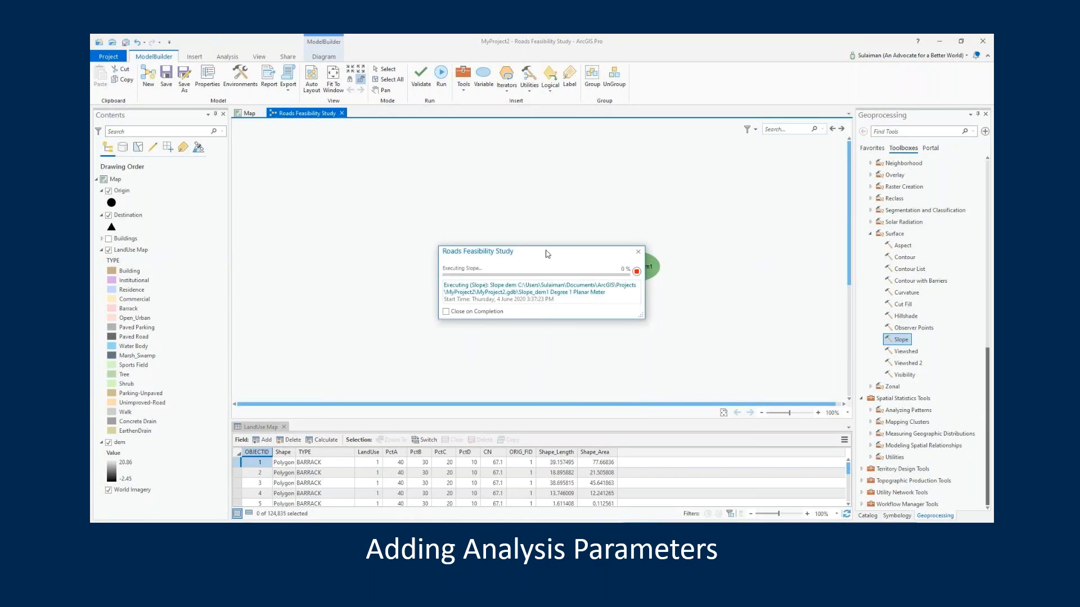
{"action": "left_click_drag", "start_coordinate": [543, 254], "coordinate": [429, 298]}
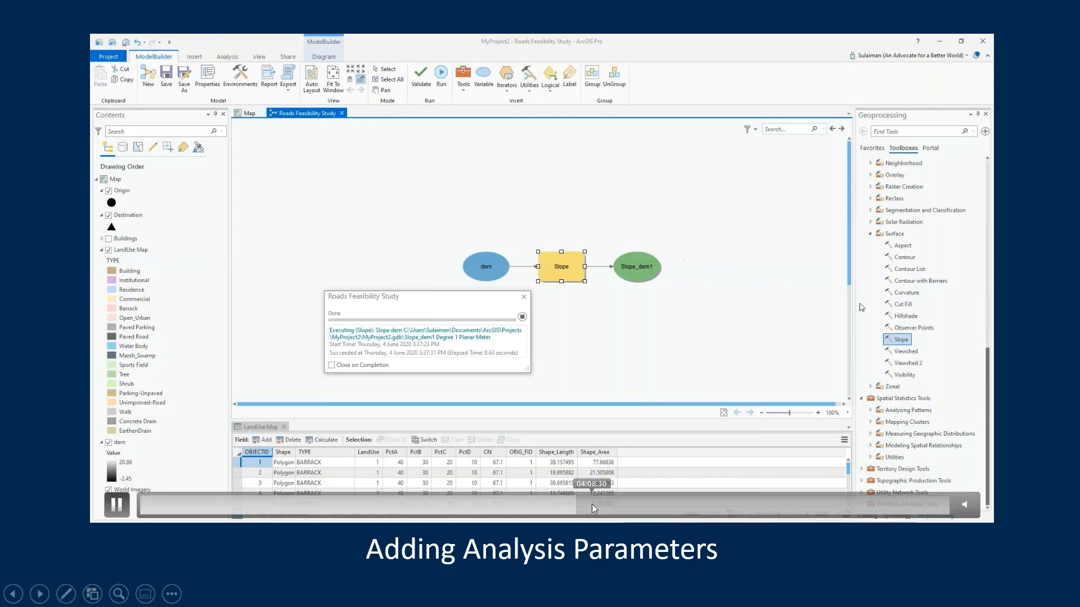
{"action": "left_click", "coordinate": [618, 505]}
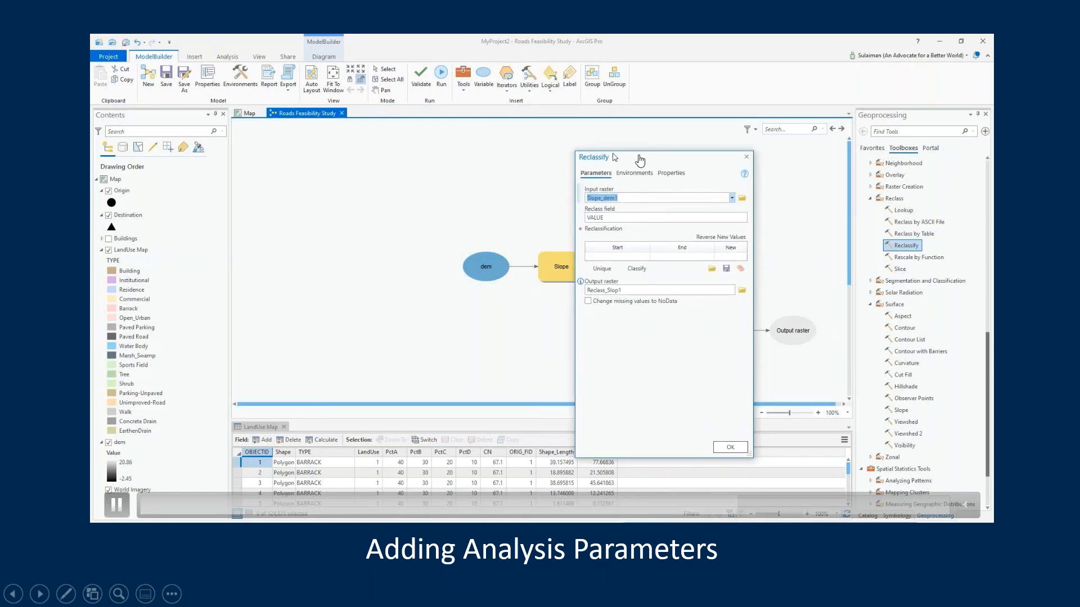
Classify the Slope_dem1 values in the Reclassify tool into 9 equal-interval classes
{"action": "left_click", "coordinate": [637, 269]}
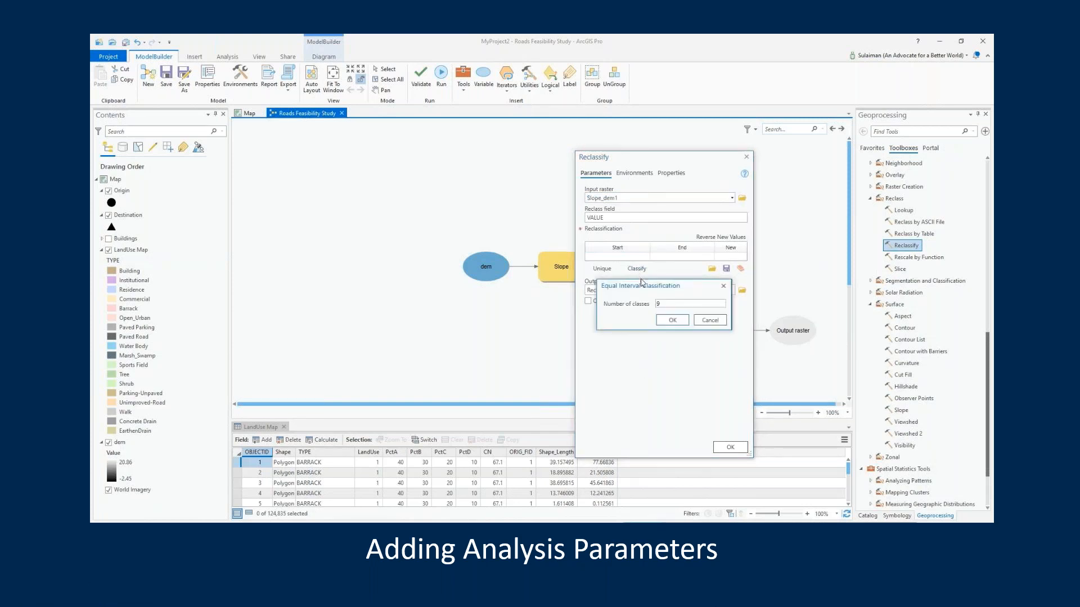
{"action": "left_click", "coordinate": [675, 320]}
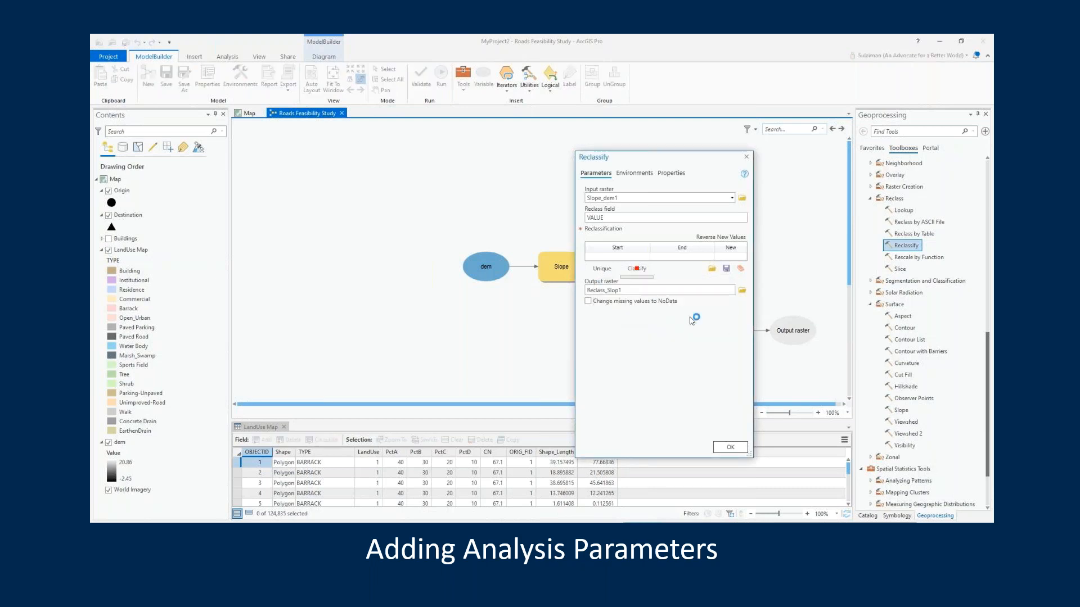
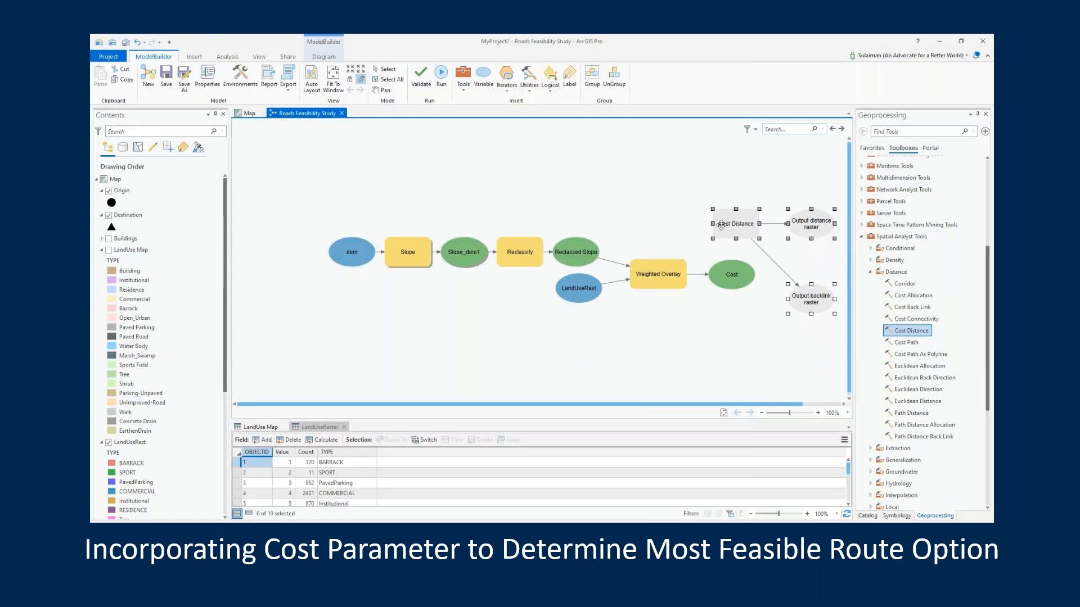
Set the Cost Distance tool's source data to the Destination layer and its input cost raster to the Cost model variable
{"action": "right_click", "coordinate": [727, 227]}
{"action": "right_click", "coordinate": [729, 225]}
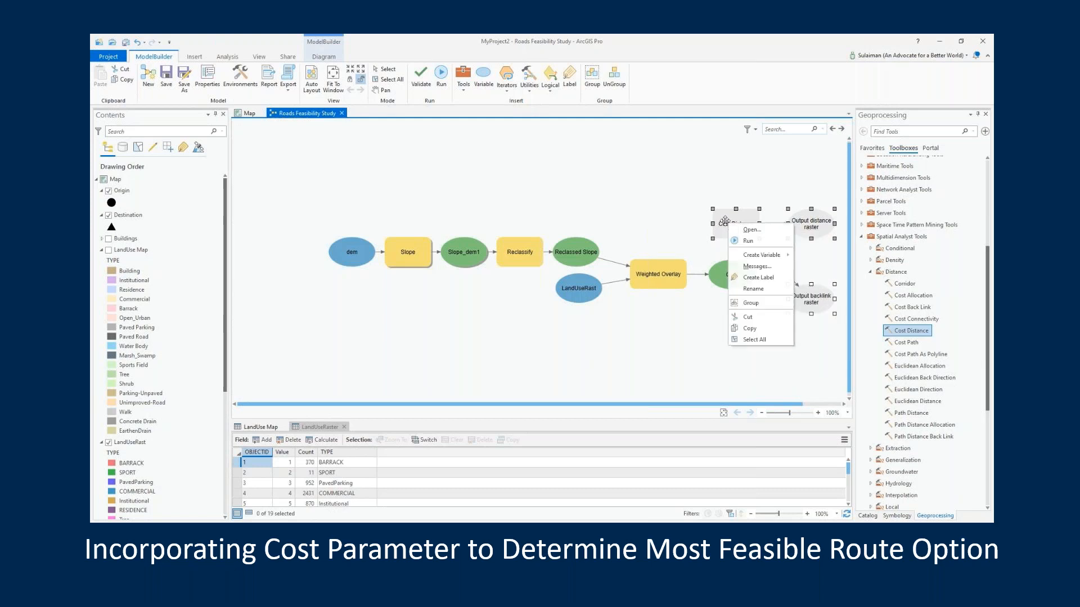
{"action": "left_click", "coordinate": [725, 221]}
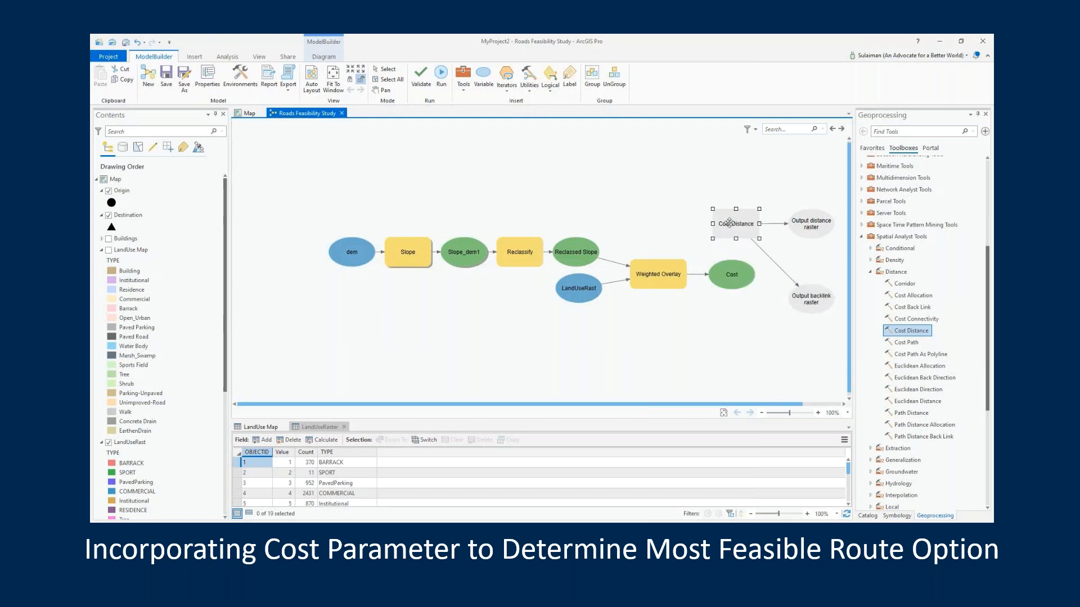
{"action": "double_click", "coordinate": [729, 223]}
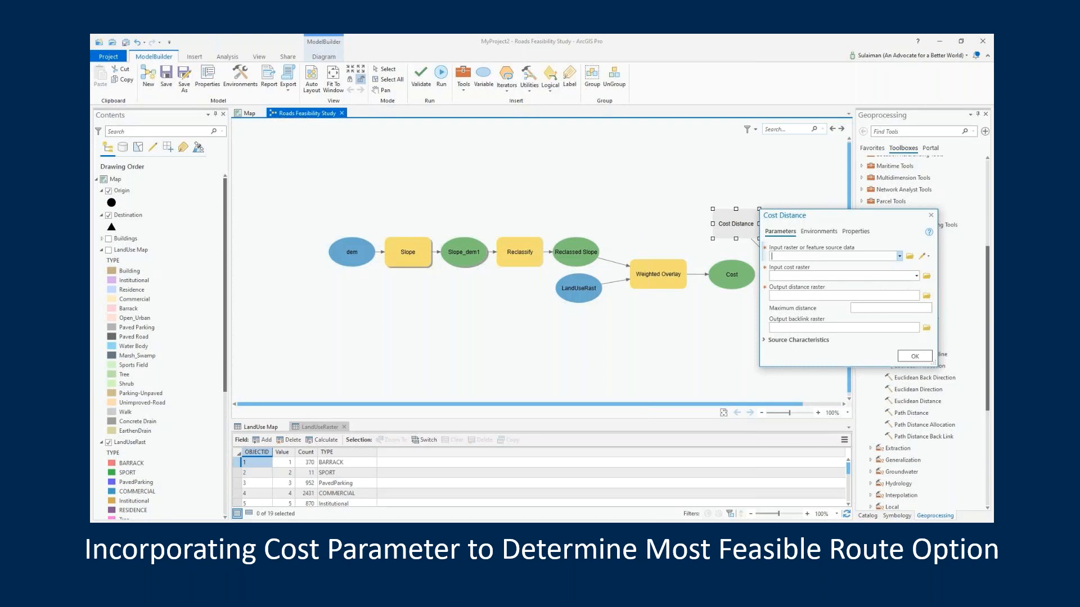
{"action": "left_click_drag", "start_coordinate": [857, 367], "coordinate": [858, 402]}
{"action": "left_click", "coordinate": [900, 256]}
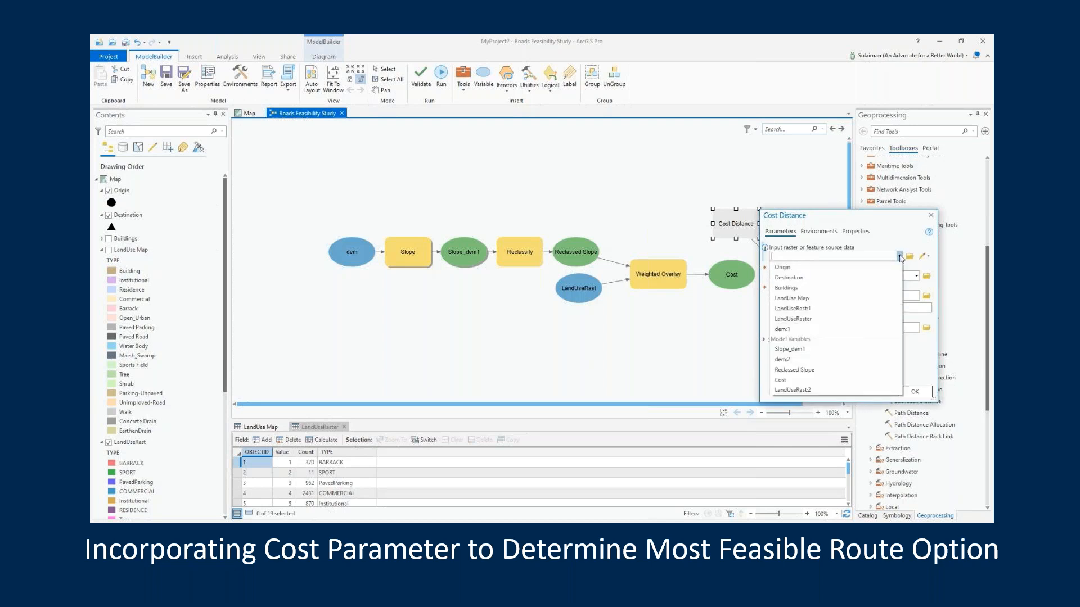
{"action": "left_click", "coordinate": [854, 277]}
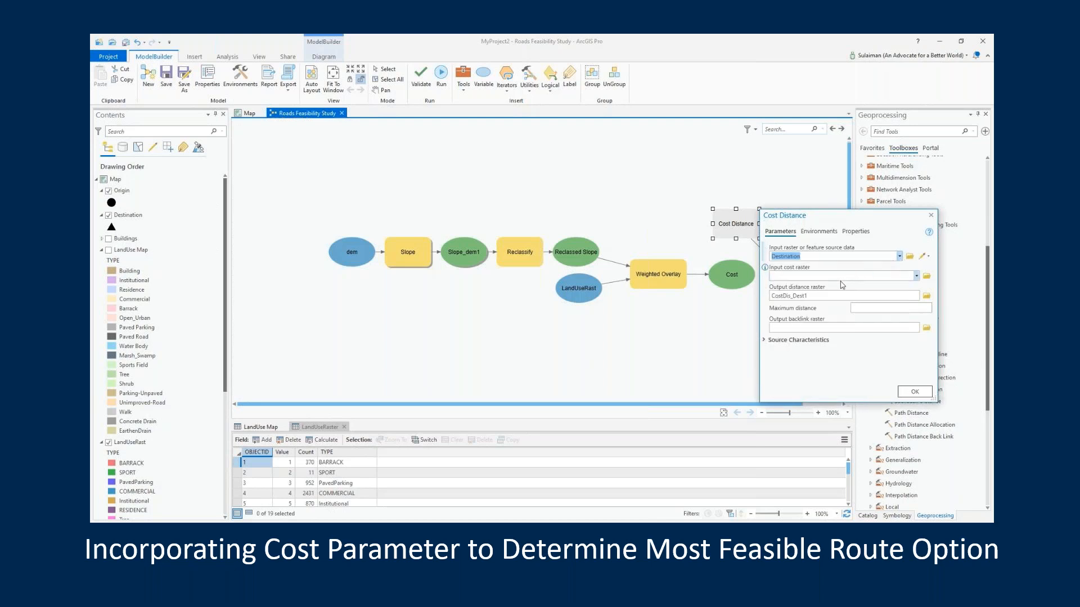
{"action": "left_click", "coordinate": [916, 279]}
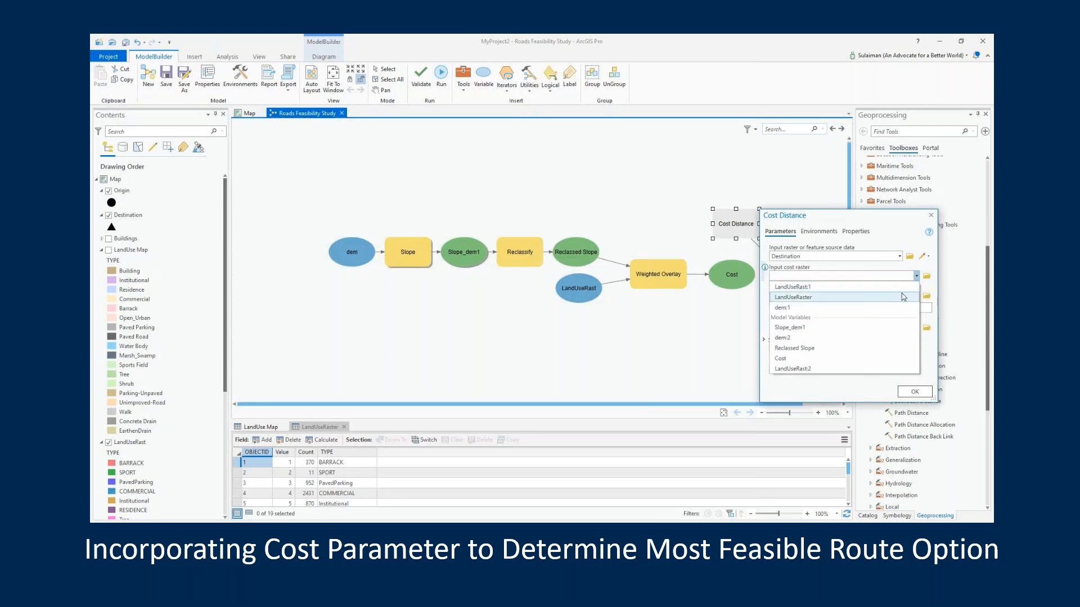
{"action": "left_click", "coordinate": [863, 360]}
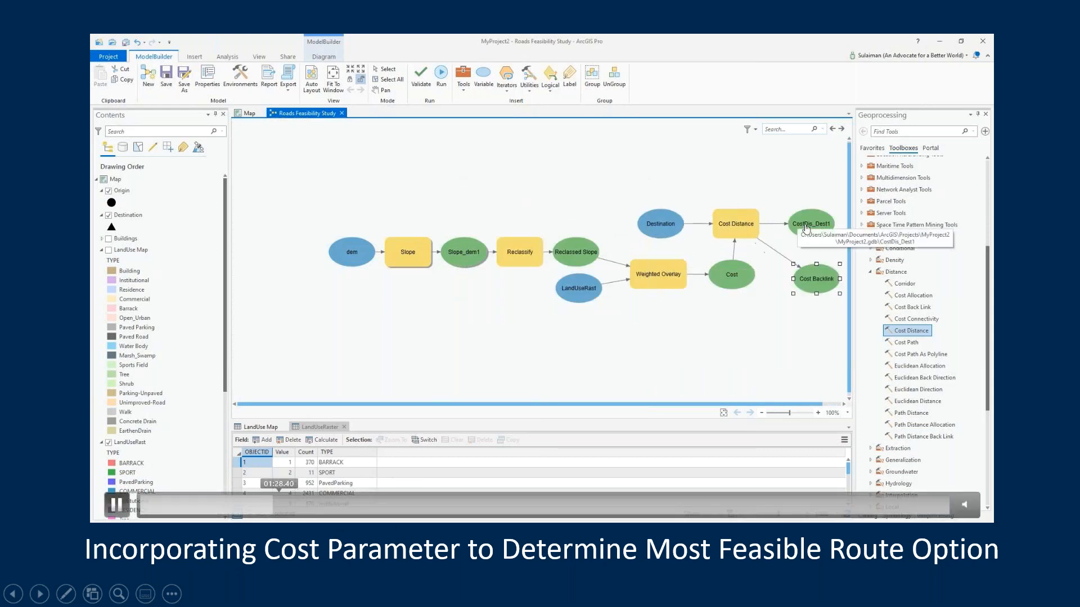
{"action": "left_click", "coordinate": [301, 505]}
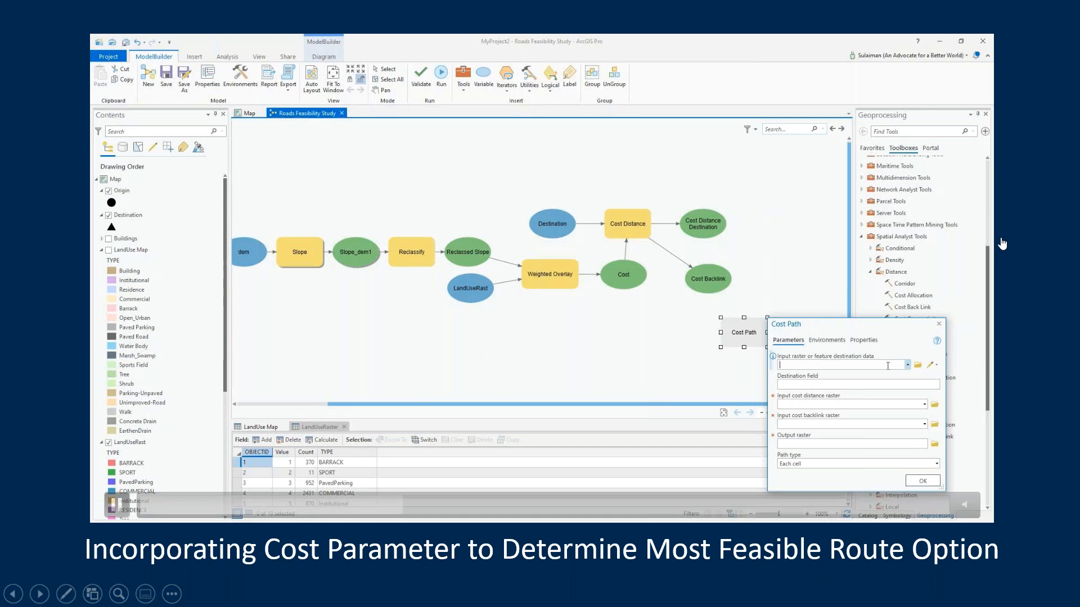
{"action": "left_click", "coordinate": [421, 508]}
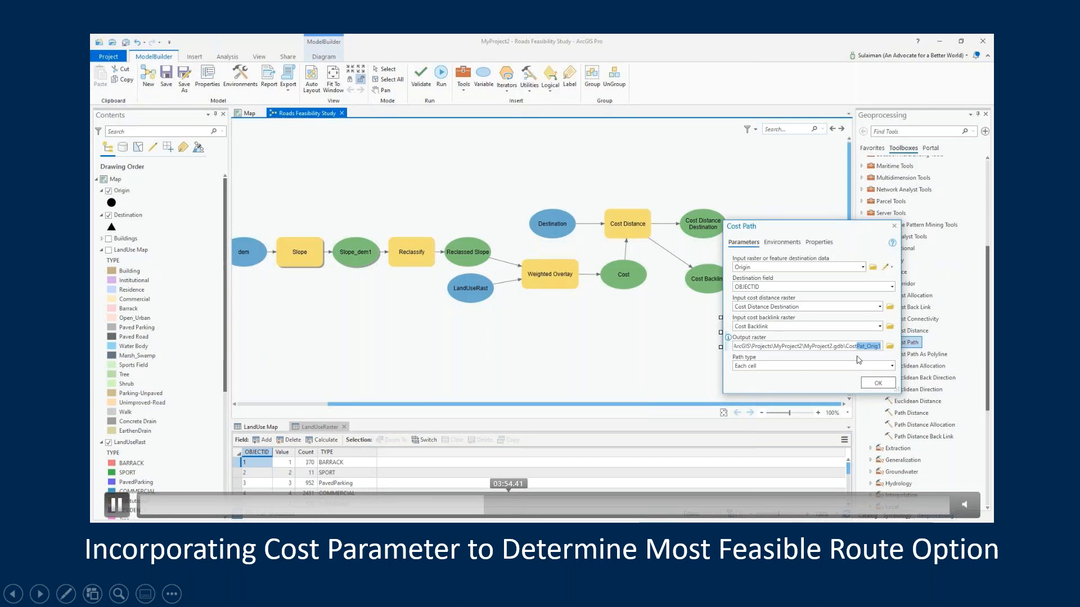
{"action": "left_click", "coordinate": [508, 501]}
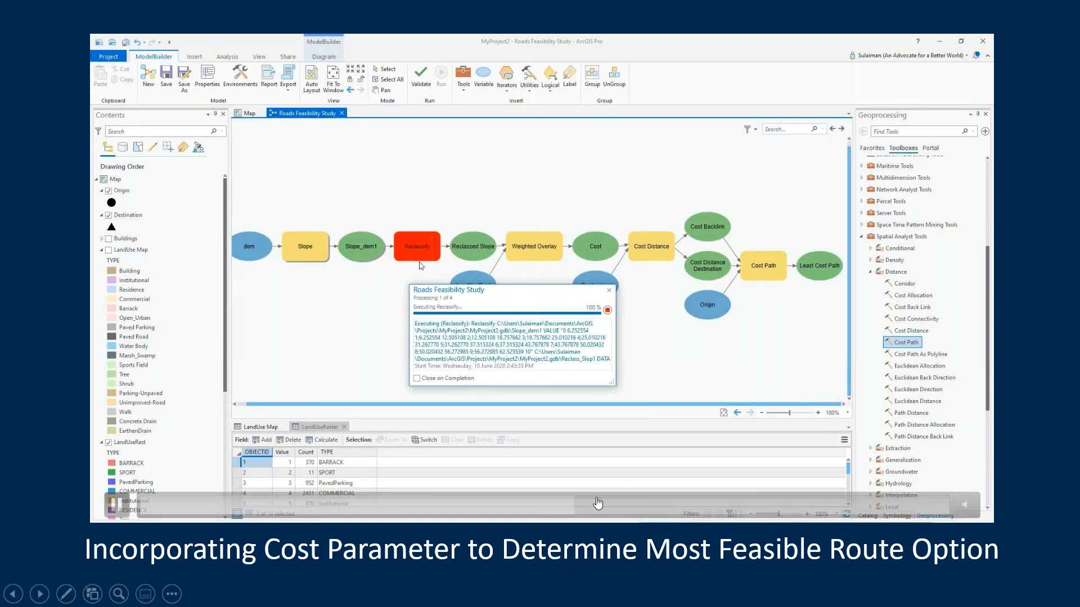
{"action": "left_click", "coordinate": [627, 503]}
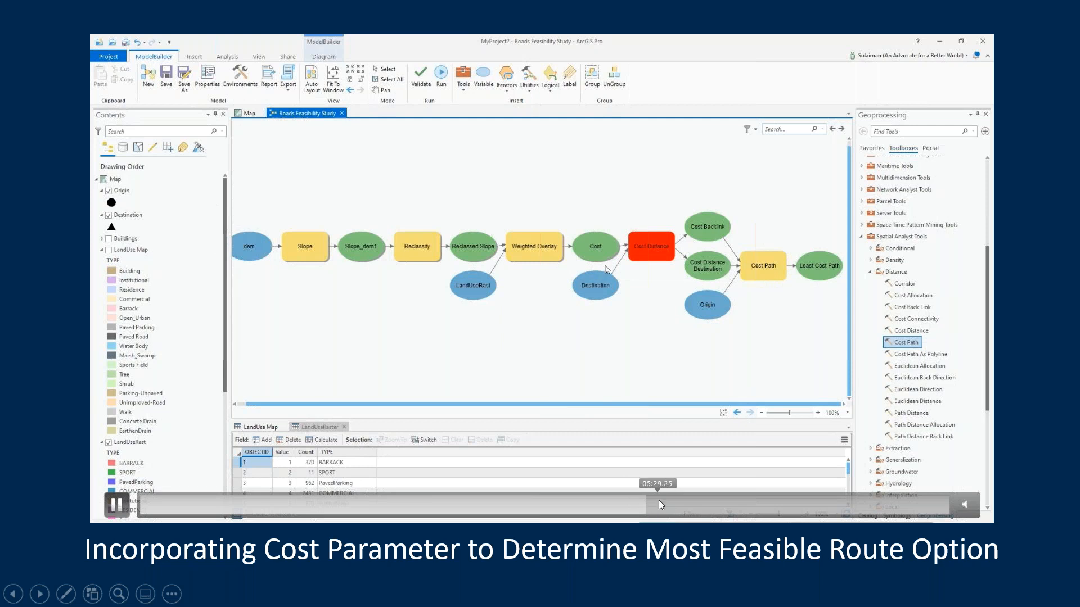
{"action": "left_click", "coordinate": [660, 501]}
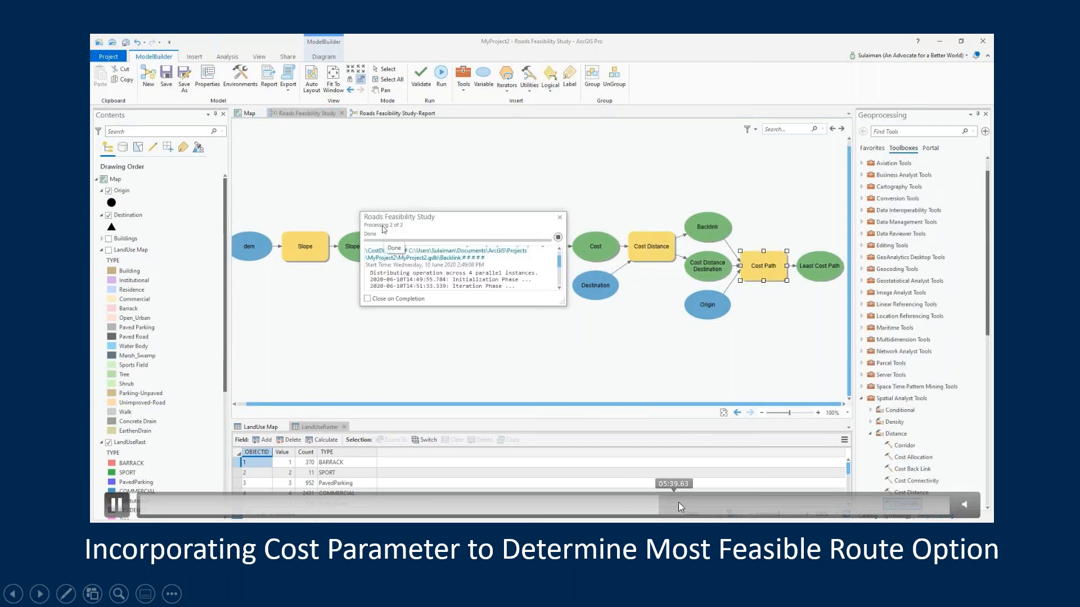
{"action": "left_click_drag", "start_coordinate": [679, 502], "coordinate": [701, 501]}
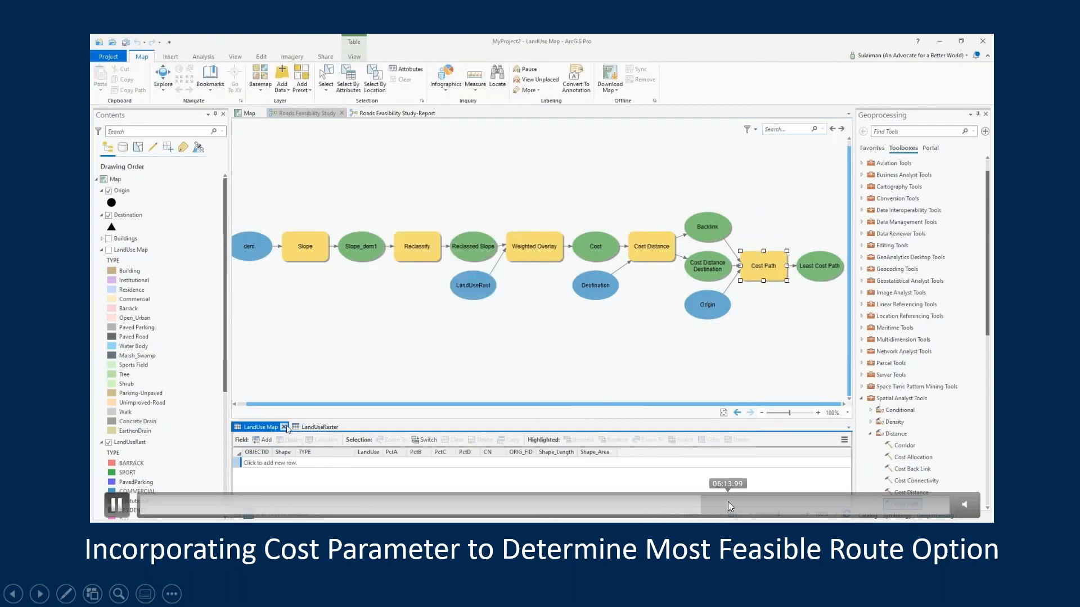
{"action": "left_click", "coordinate": [728, 501]}
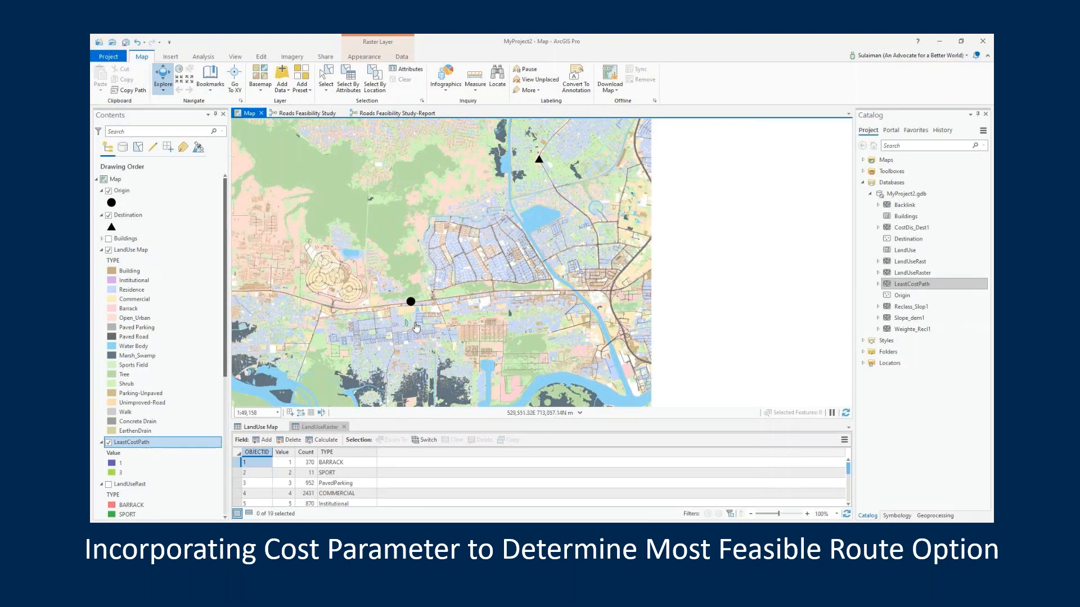
Turn off the LandUse Map layer's visibility on the map
{"action": "left_click", "coordinate": [109, 251]}
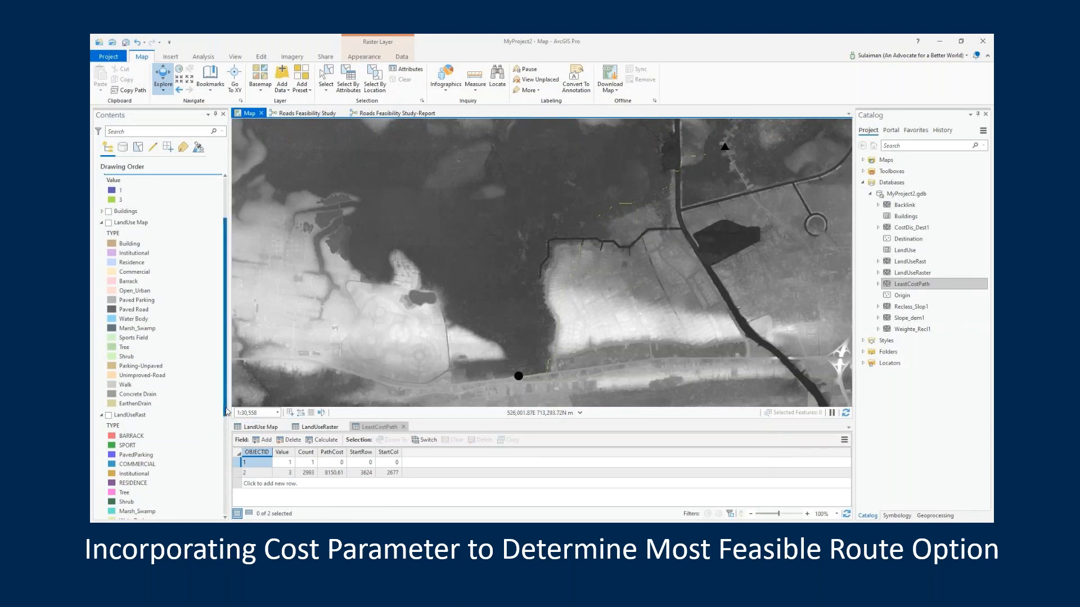
{"action": "scroll", "coordinate": [219, 499], "scroll_direction": "down", "scroll_amount": 5}
{"action": "scroll", "coordinate": [218, 499], "scroll_direction": "down", "scroll_amount": 1}
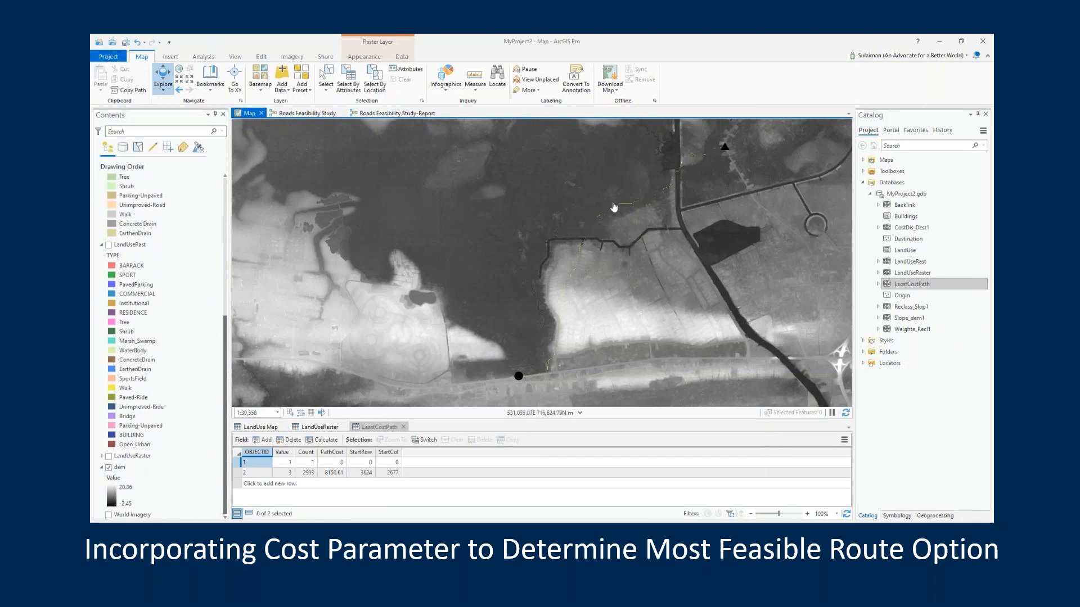
Examine the least cost path's course over the dem, from near the destination to the origin point and back along the route
{"action": "scroll", "coordinate": [614, 207], "scroll_direction": "up", "scroll_amount": 1}
{"action": "scroll", "coordinate": [614, 207], "scroll_direction": "up", "scroll_amount": 3}
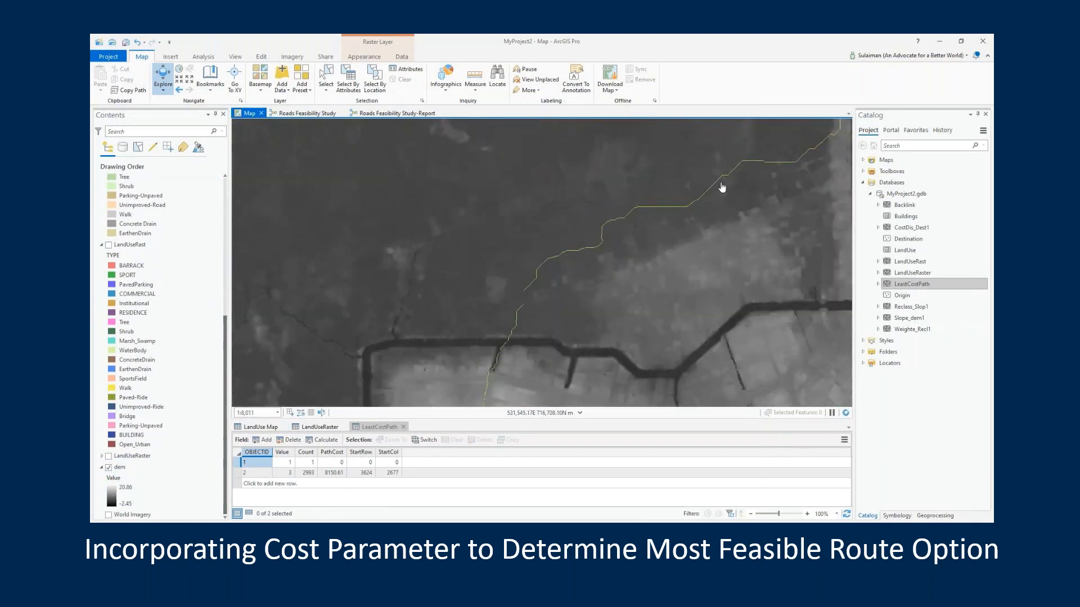
{"action": "scroll", "coordinate": [581, 297], "scroll_direction": "up", "scroll_amount": 2}
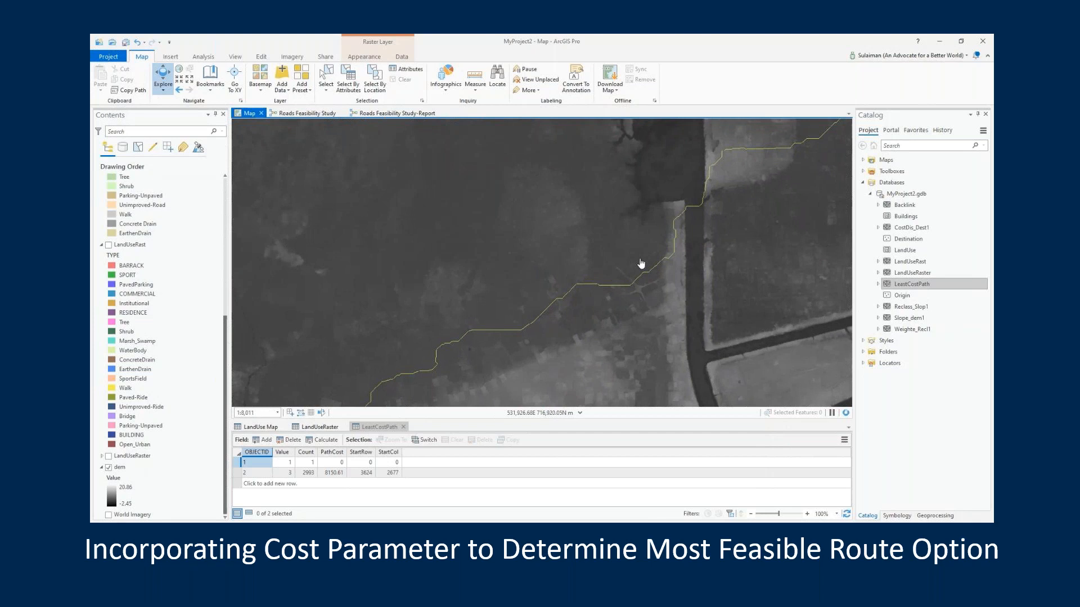
{"action": "scroll", "coordinate": [617, 317], "scroll_direction": "down", "scroll_amount": 3}
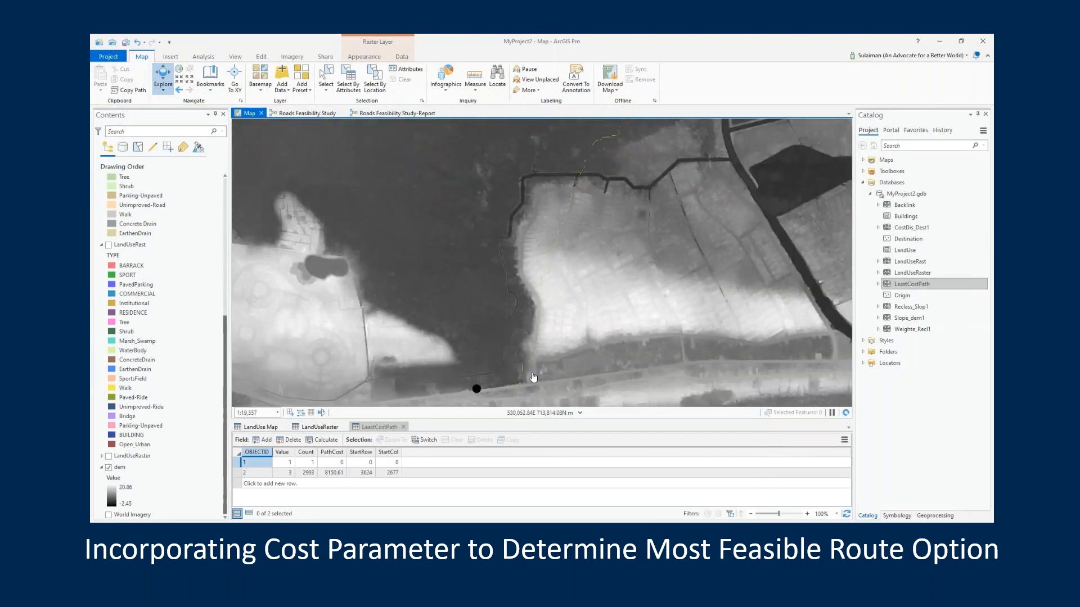
{"action": "scroll", "coordinate": [512, 380], "scroll_direction": "up", "scroll_amount": 3}
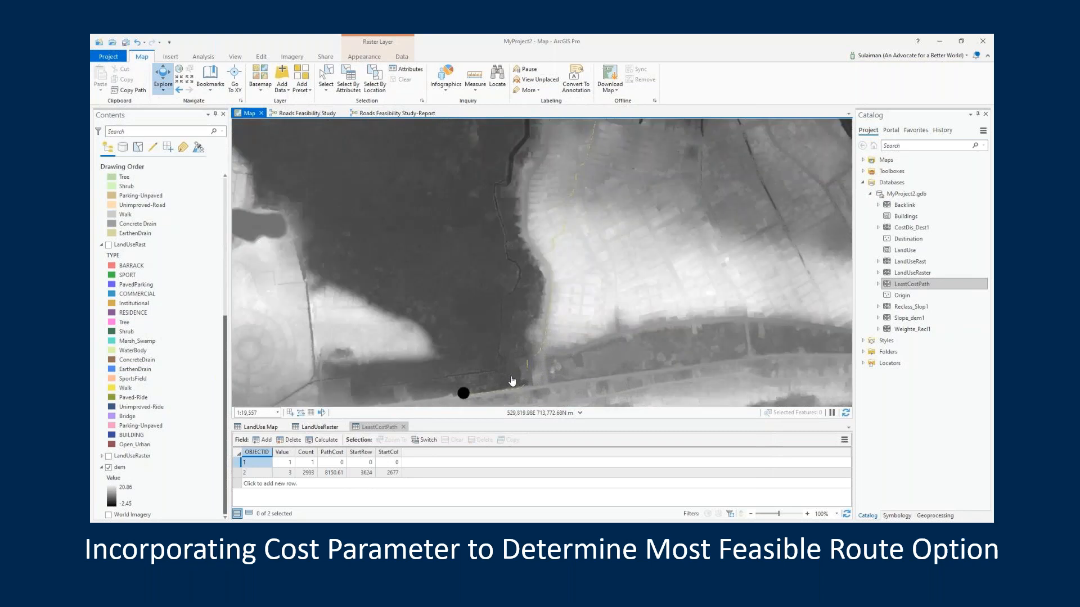
{"action": "left_click_drag", "start_coordinate": [511, 390], "coordinate": [552, 248]}
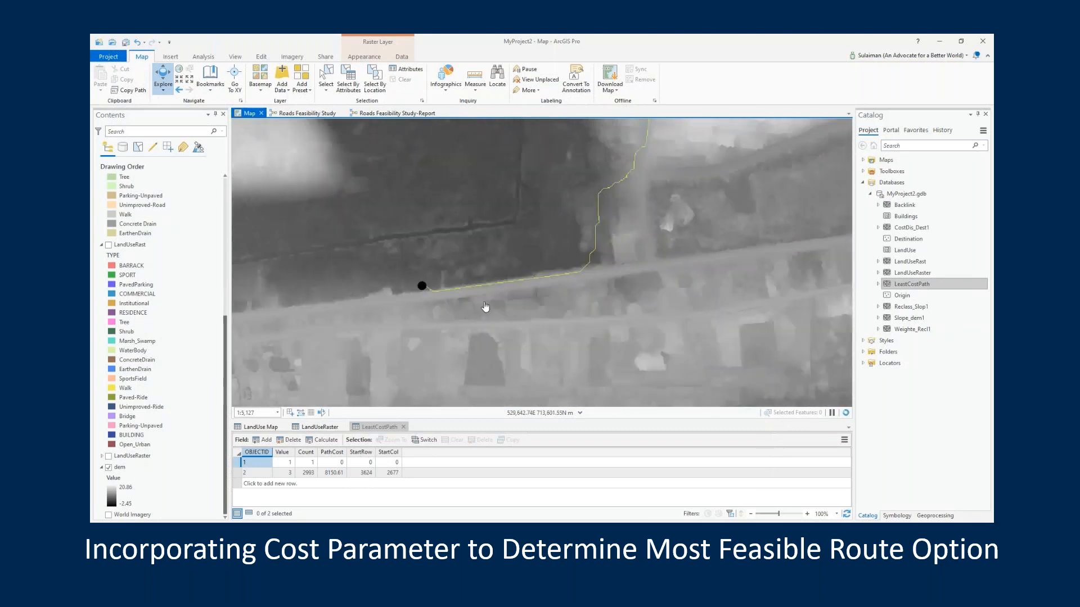
{"action": "left_click_drag", "start_coordinate": [609, 231], "coordinate": [569, 335]}
{"action": "scroll", "coordinate": [589, 260], "scroll_direction": "up", "scroll_amount": 2}
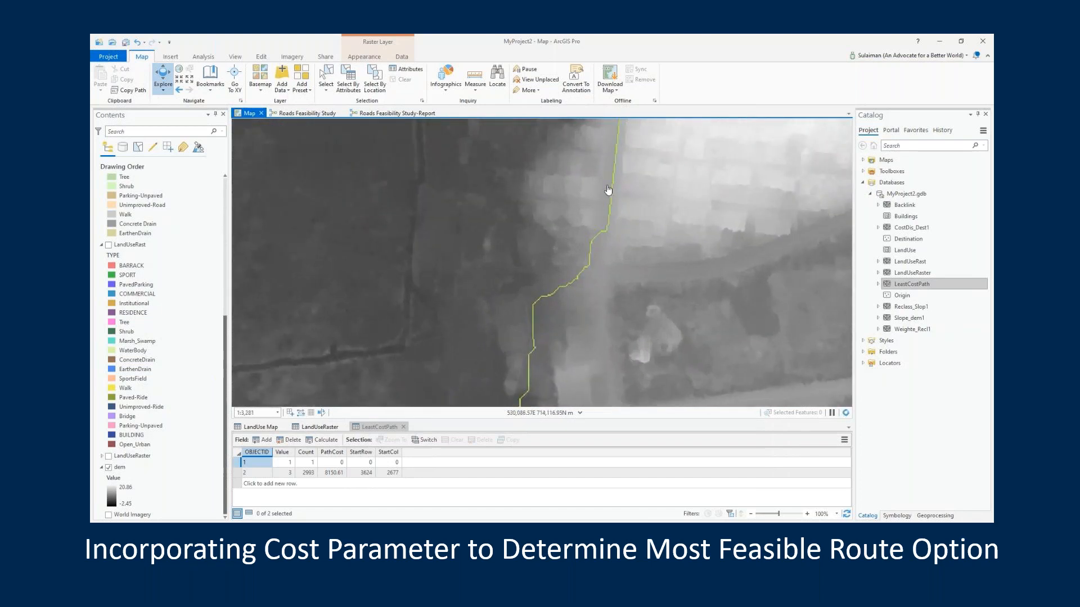
{"action": "left_click_drag", "start_coordinate": [547, 192], "coordinate": [573, 337]}
{"action": "left_click_drag", "start_coordinate": [554, 228], "coordinate": [542, 321]}
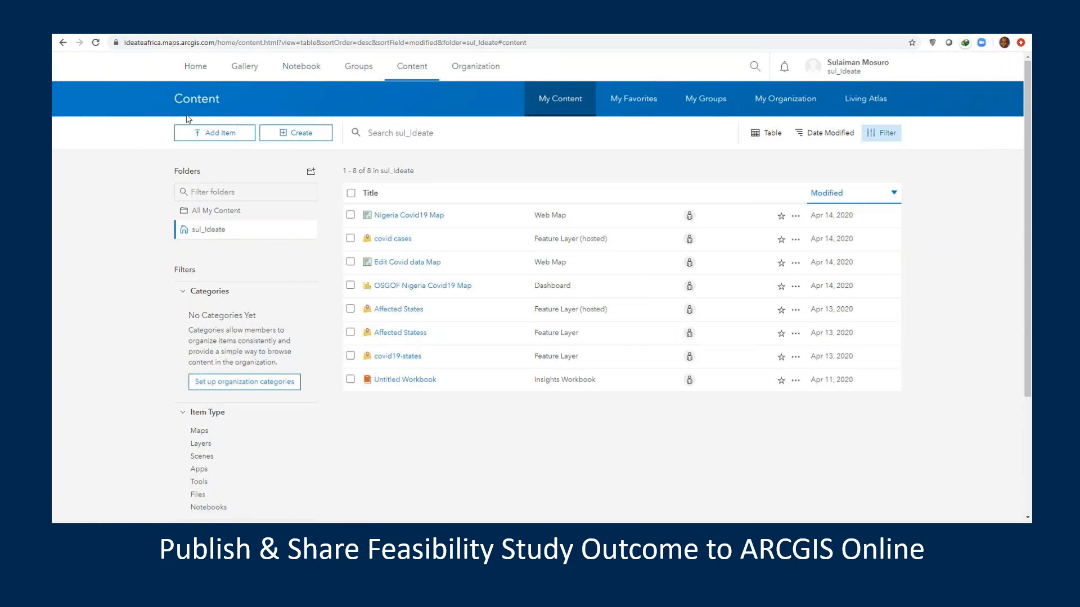
In ArcGIS Online, begin adding an item from the computer and choose the zipped Path_20m_Corridor file from the MyProject2 folder
{"action": "left_click", "coordinate": [192, 129]}
{"action": "left_click", "coordinate": [276, 175]}
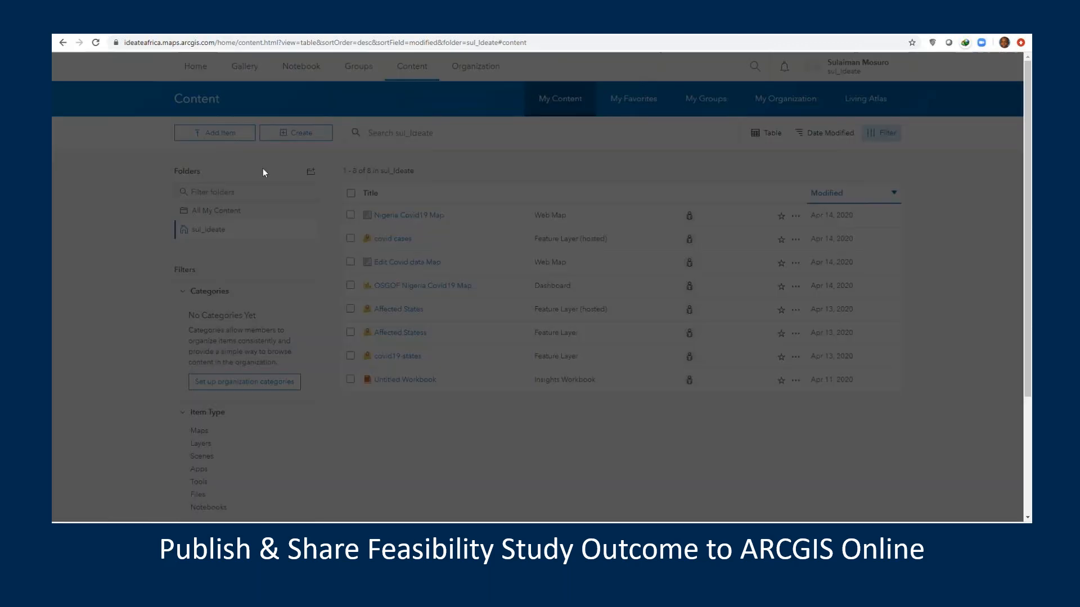
{"action": "left_click", "coordinate": [404, 243]}
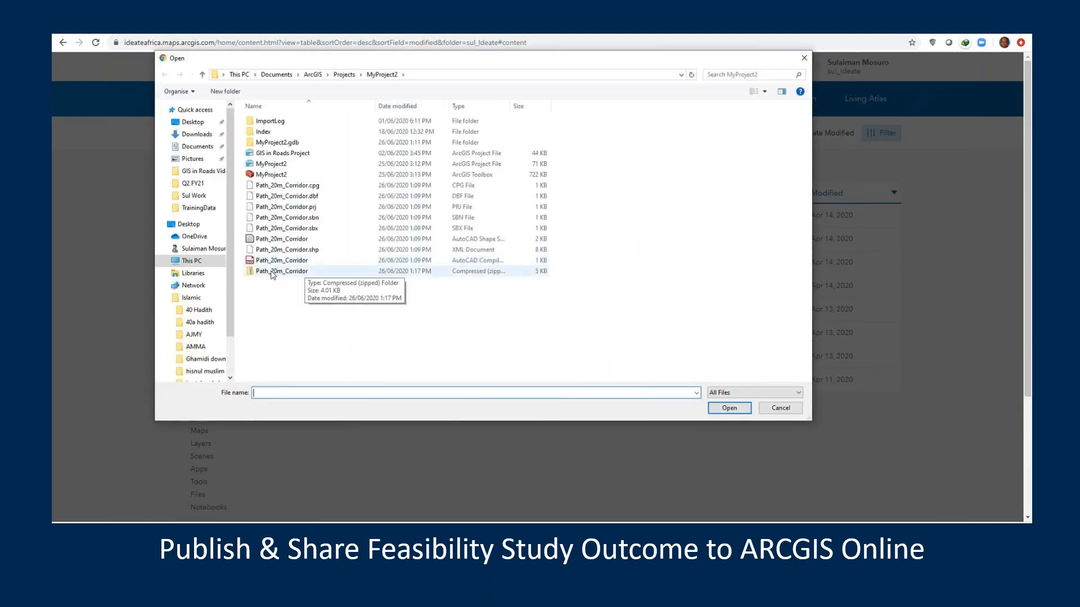
{"action": "left_click", "coordinate": [270, 272]}
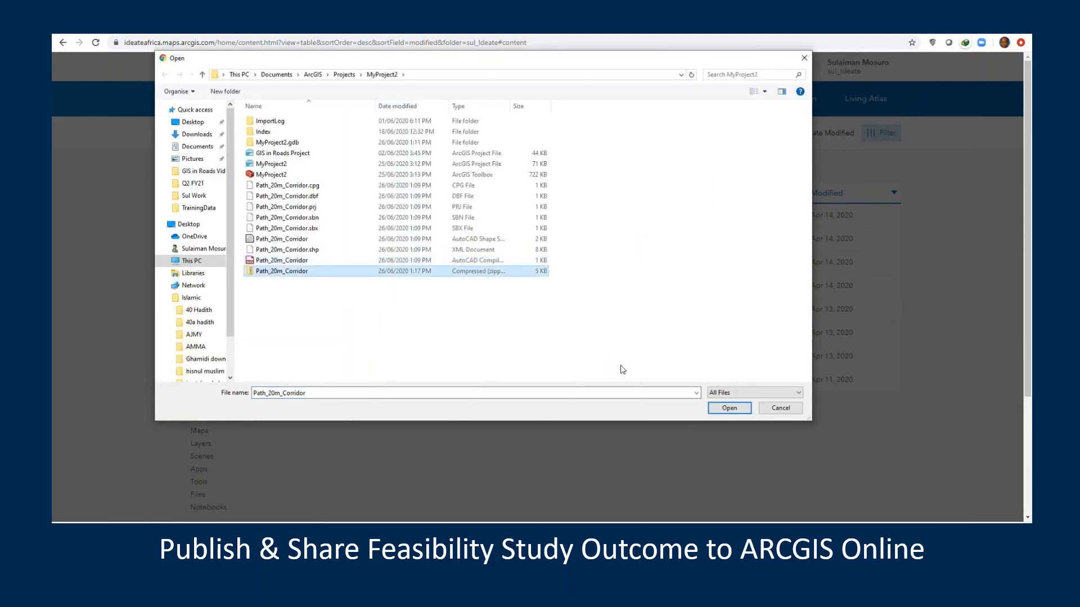
{"action": "left_click", "coordinate": [724, 408]}
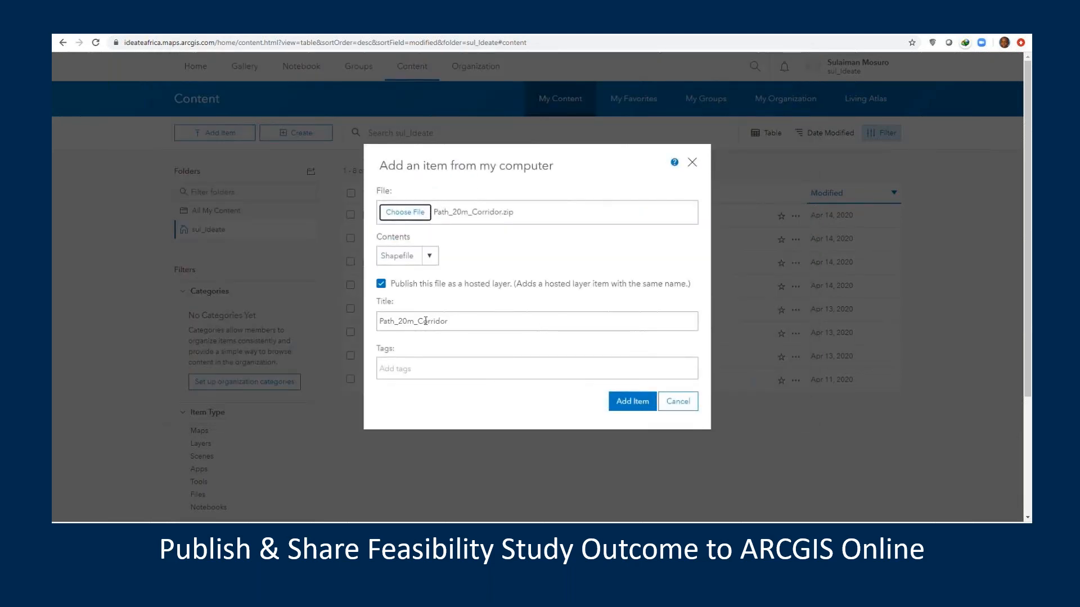
Tag the Path_20m_Corridor item with Corridor and Least Cost Path, and submit it for publishing as a hosted layer
{"action": "left_click", "coordinate": [418, 369]}
{"action": "type", "text": "Corrid"}
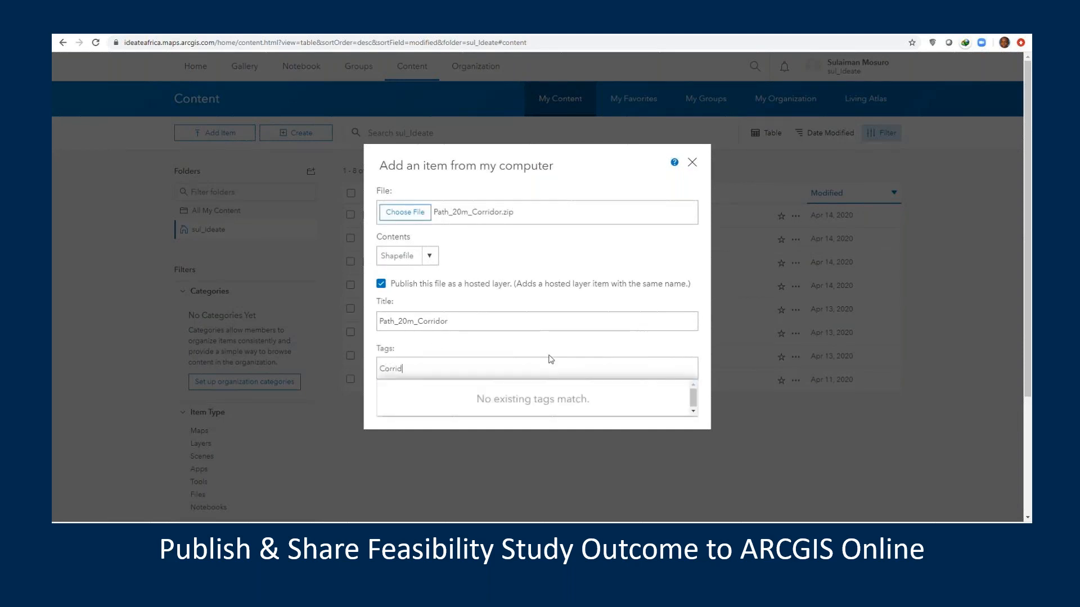
{"action": "type", "text": "or "}
{"action": "type", "text": "Leas"}
{"action": "key", "text": "BackSpace"}
{"action": "key", "text": "BackSpace"}
{"action": "key", "text": "BackSpace"}
{"action": "key", "text": "BackSpace"}
{"action": "key", "text": "Return"}
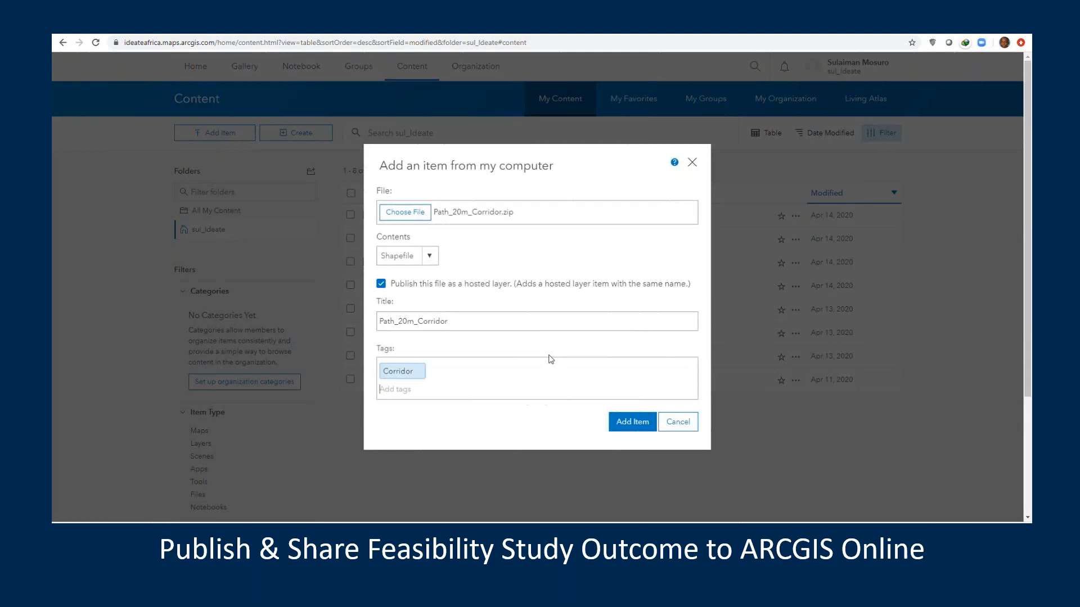
{"action": "type", "text": "L"}
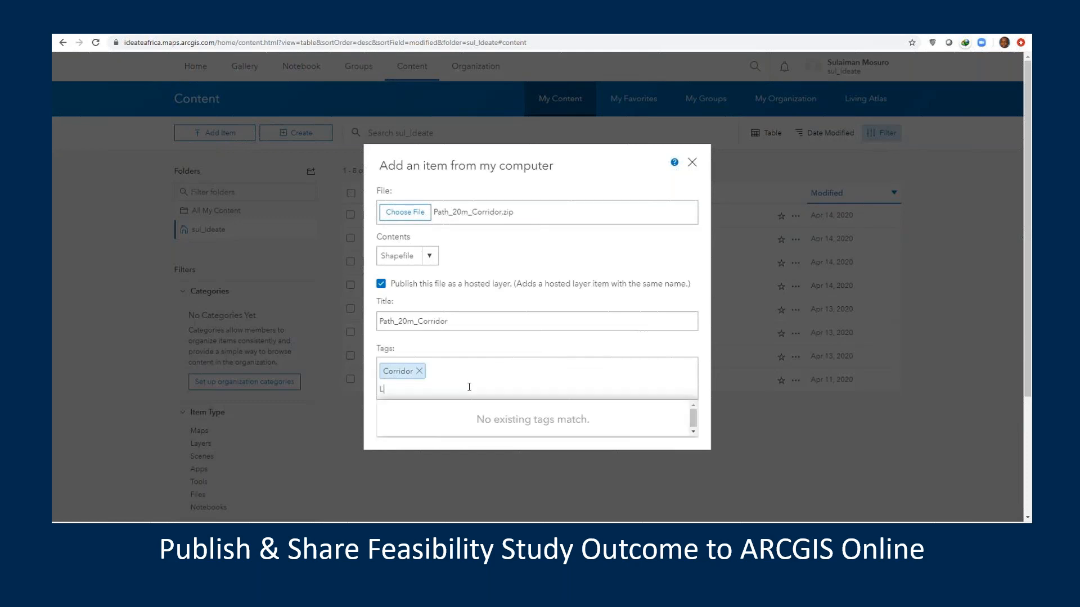
{"action": "type", "text": "east Cost Path"}
{"action": "key", "text": "Return"}
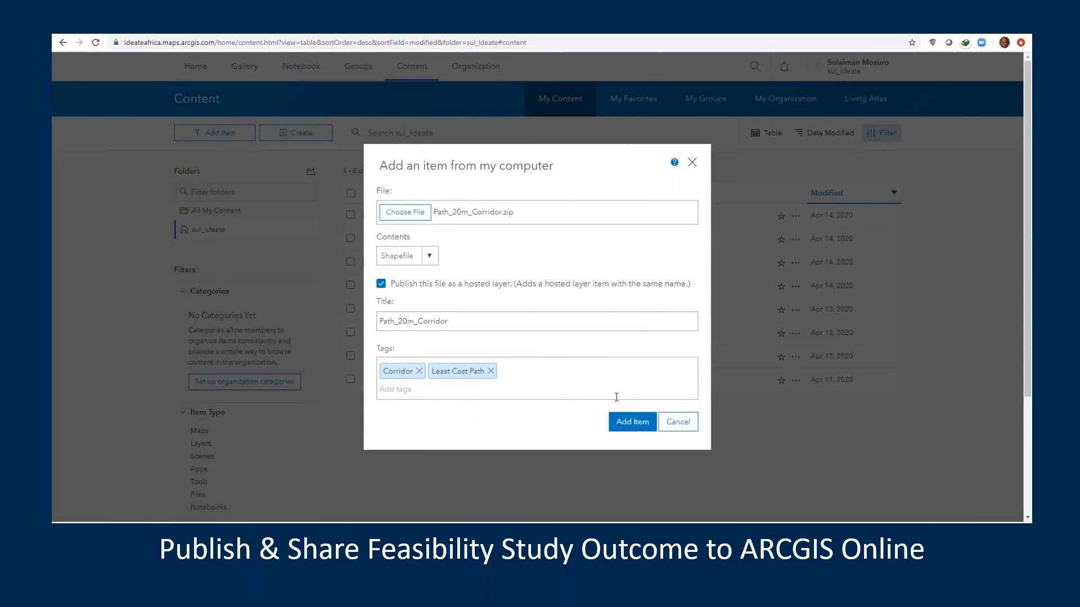
{"action": "left_click", "coordinate": [635, 422]}
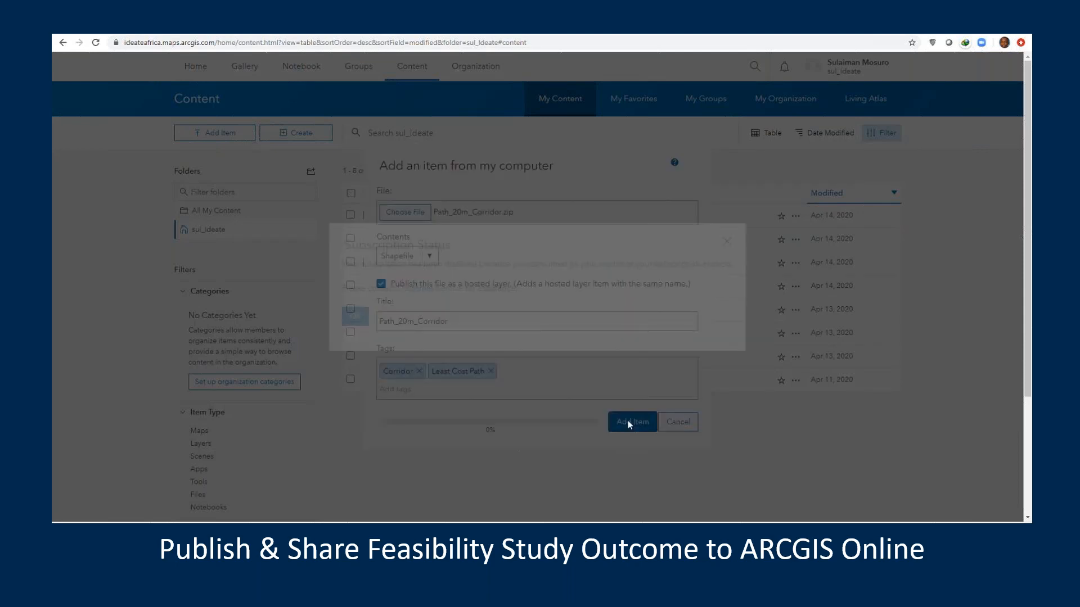
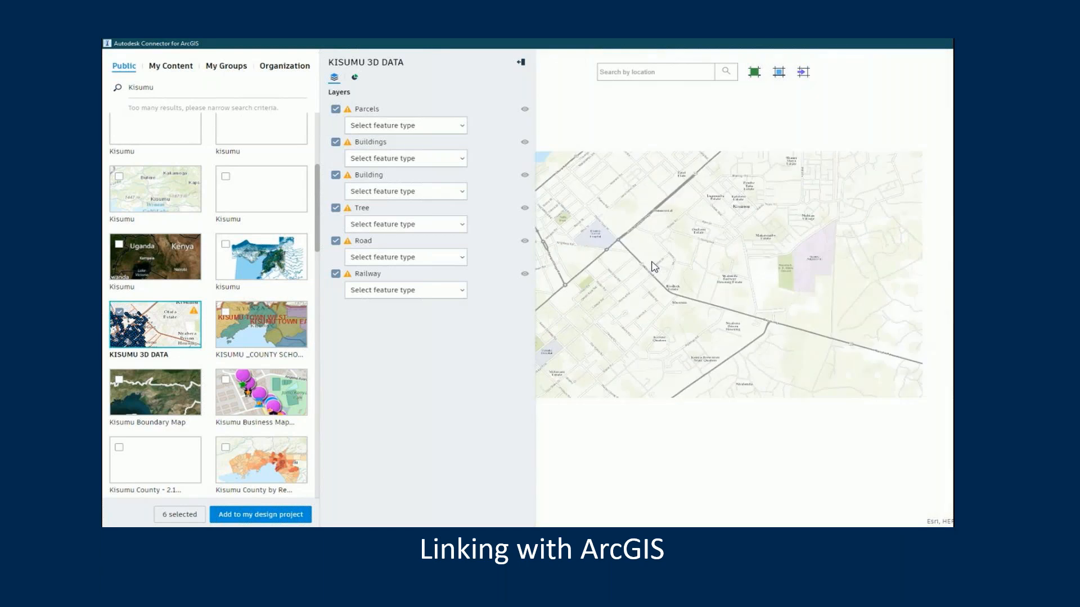
Assign the Buildings feature type to both the Buildings and Building layers of KISUMU 3D DATA
{"action": "left_click_drag", "start_coordinate": [812, 228], "coordinate": [843, 334]}
{"action": "left_click_drag", "start_coordinate": [699, 241], "coordinate": [787, 319]}
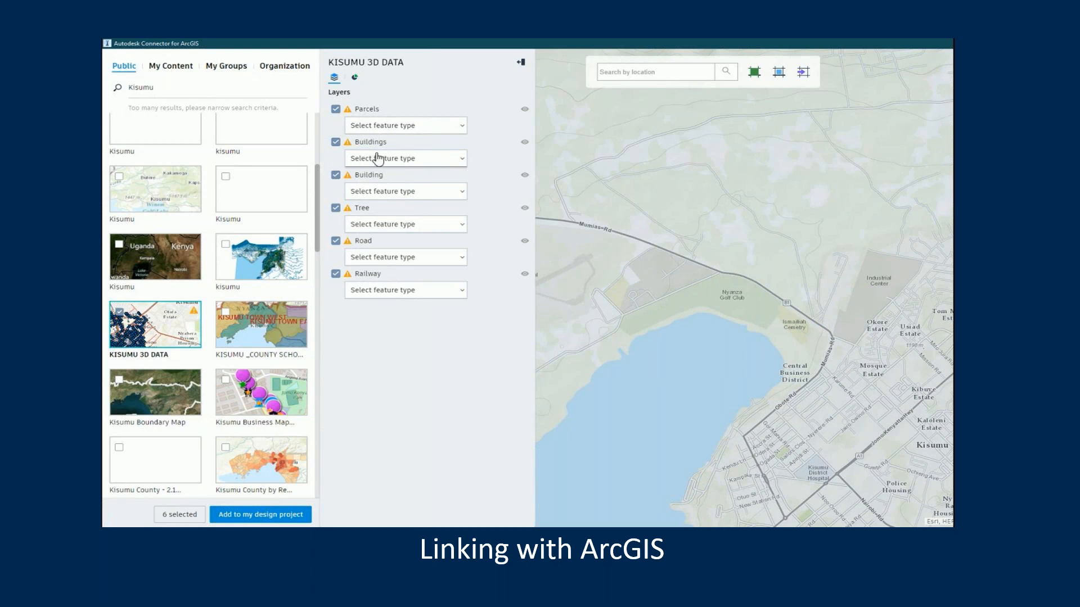
{"action": "left_click", "coordinate": [407, 159]}
{"action": "left_click", "coordinate": [375, 176]}
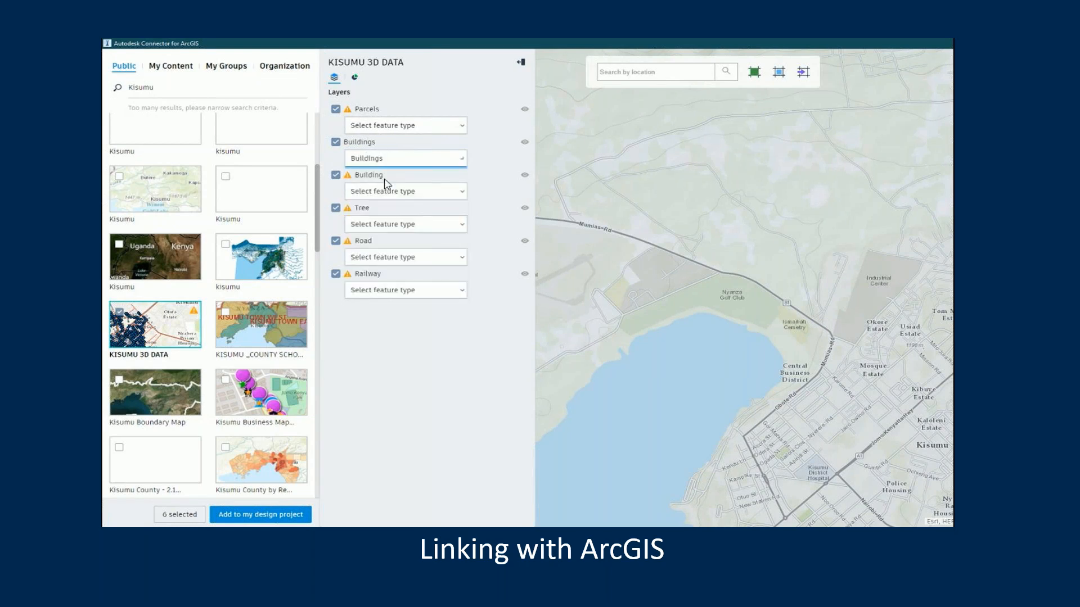
{"action": "left_click", "coordinate": [428, 194]}
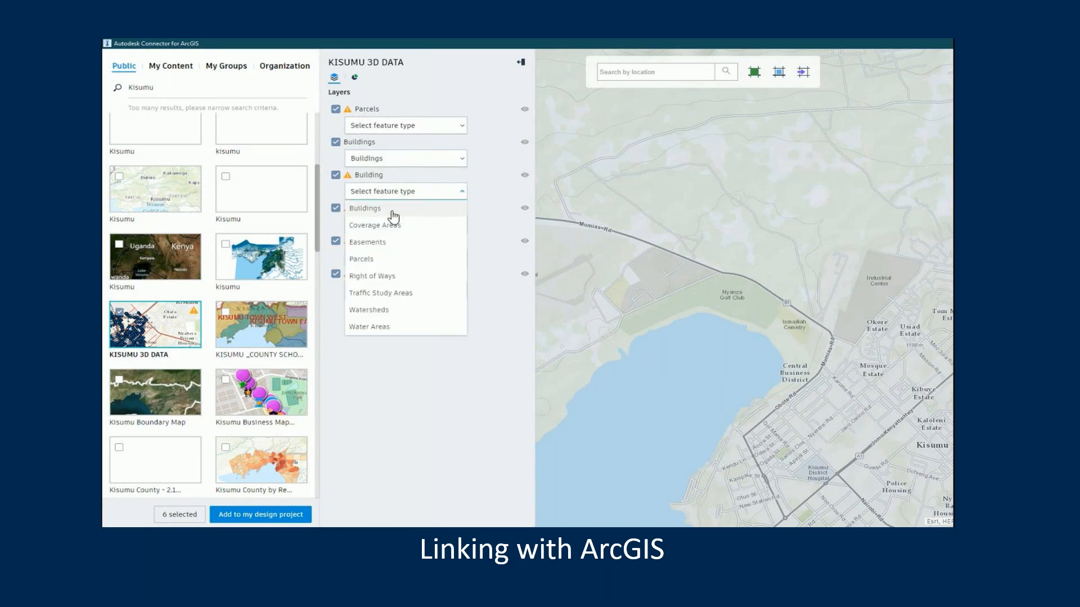
{"action": "left_click", "coordinate": [393, 209]}
Assign the Trees feature type to the Tree layer and the Roads feature type to the Road layer
{"action": "left_click", "coordinate": [402, 225]}
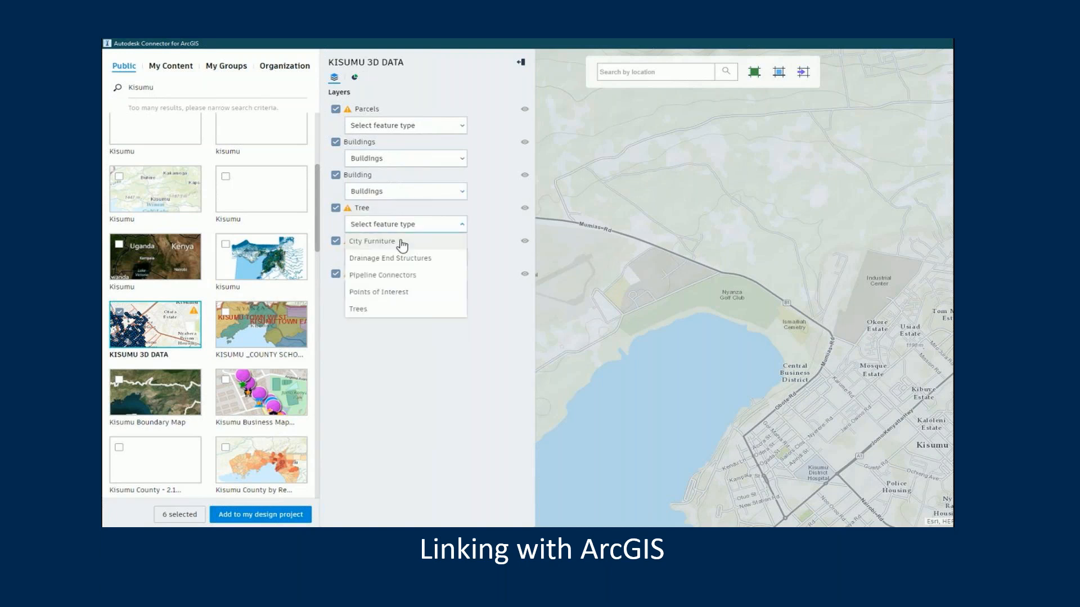
{"action": "left_click", "coordinate": [399, 243]}
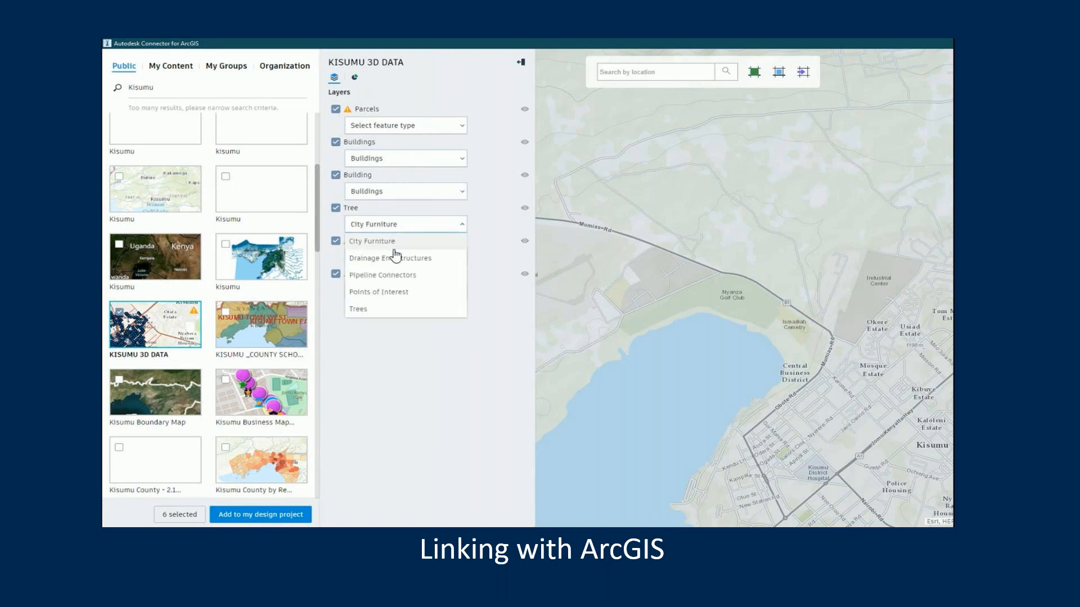
{"action": "left_click", "coordinate": [377, 305]}
{"action": "left_click", "coordinate": [385, 259]}
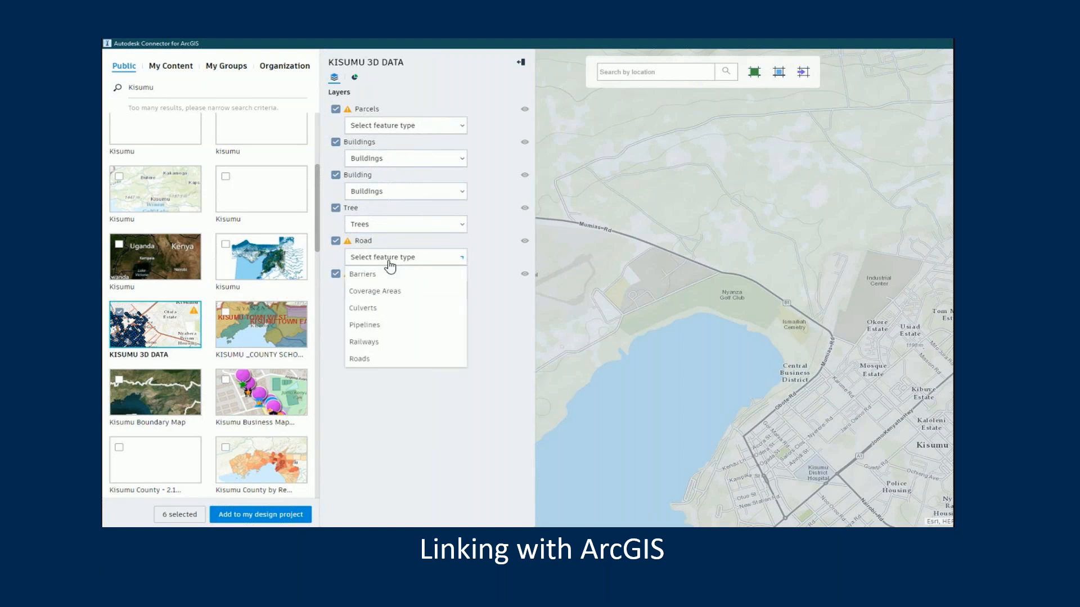
{"action": "left_click", "coordinate": [367, 360]}
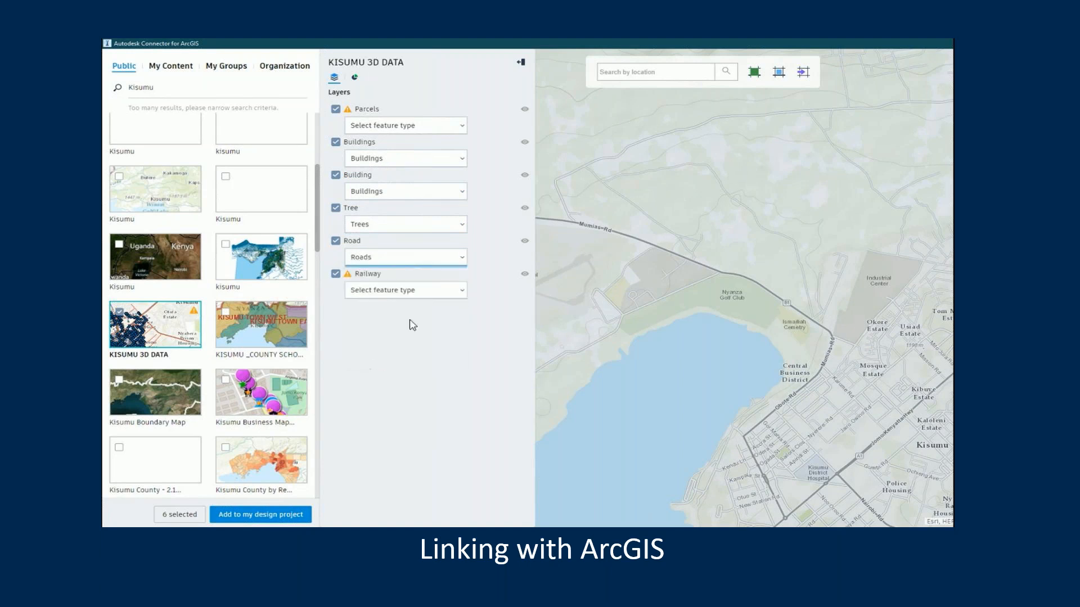
Assign the Railways feature type to the Railway layer and the Parcels feature type to the Parcels layer
{"action": "left_click", "coordinate": [405, 290]}
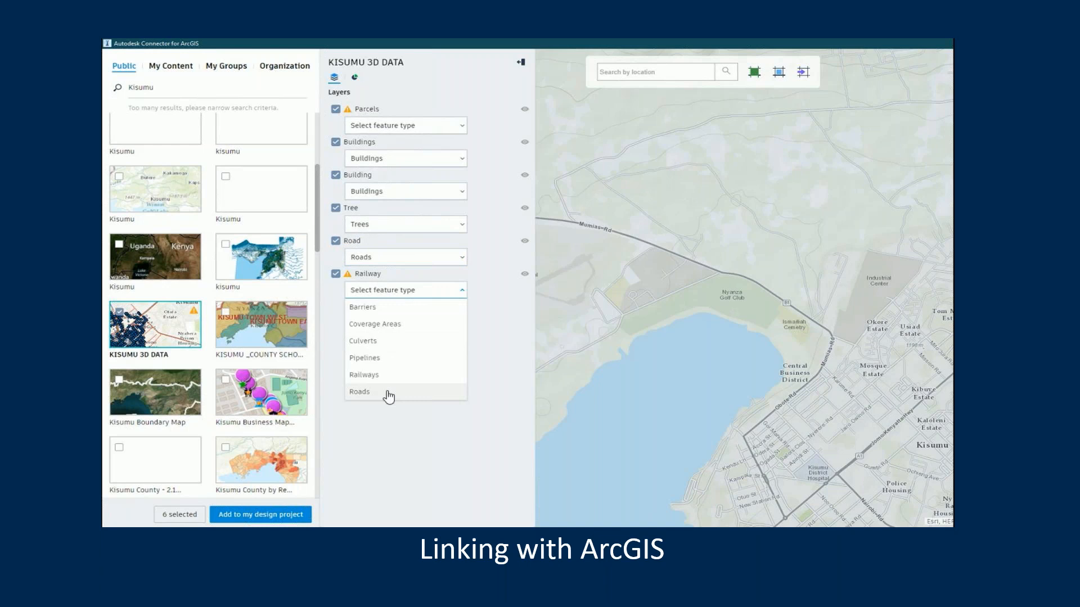
{"action": "left_click", "coordinate": [387, 374]}
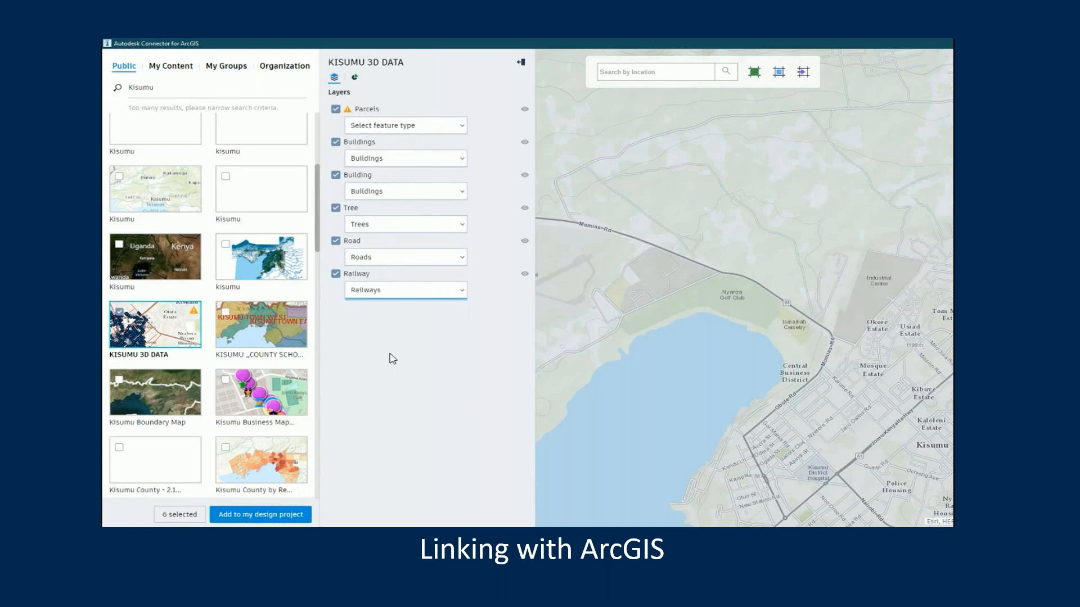
{"action": "left_click", "coordinate": [408, 127]}
{"action": "left_click", "coordinate": [386, 194]}
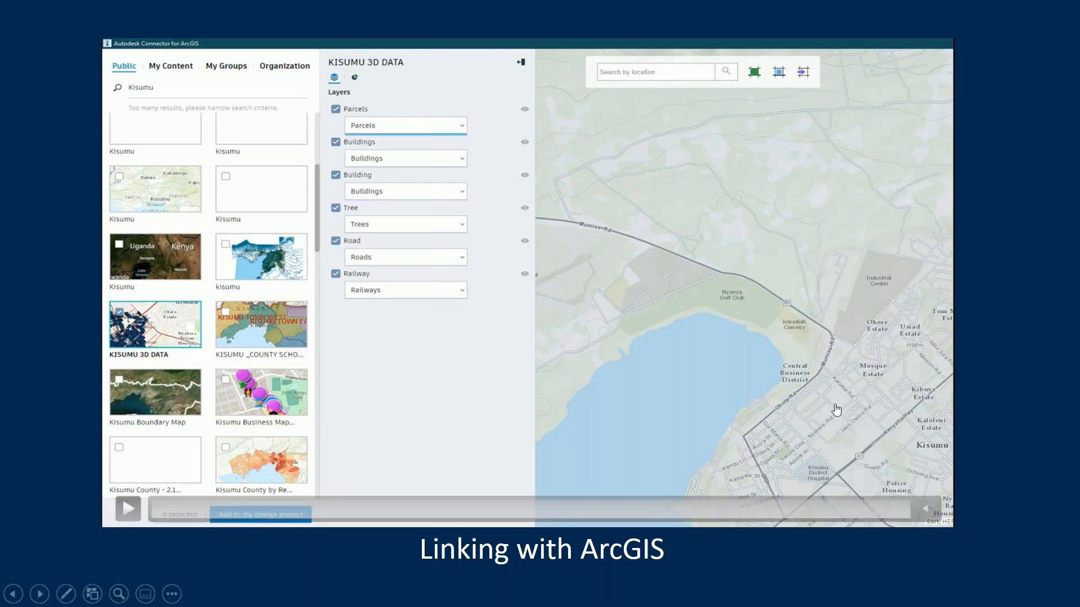
{"action": "left_click", "coordinate": [980, 421]}
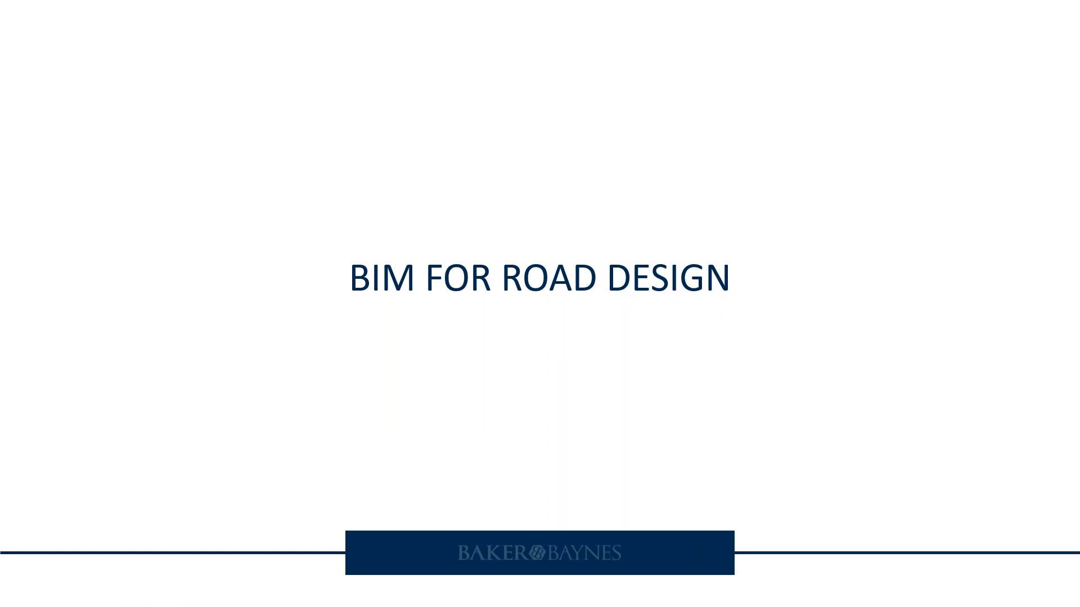
{"action": "key", "text": "Right"}
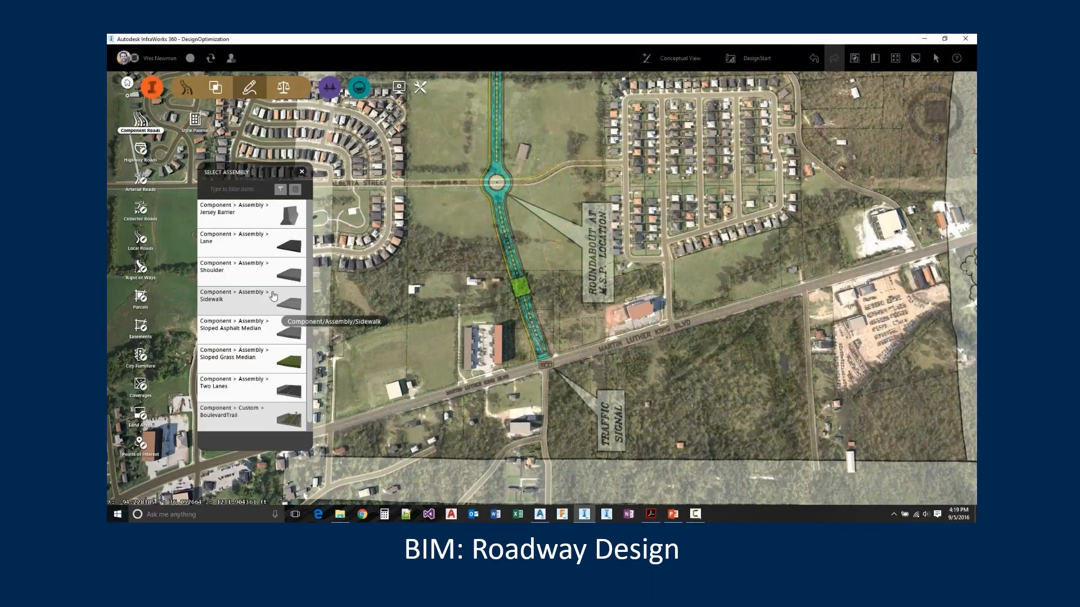
With the Two Lanes assembly, start a component road at the Martin Luther King Blvd traffic signal and head north along the concept overlay
{"action": "left_click", "coordinate": [281, 387]}
{"action": "scroll", "coordinate": [557, 368], "scroll_direction": "up", "scroll_amount": 2}
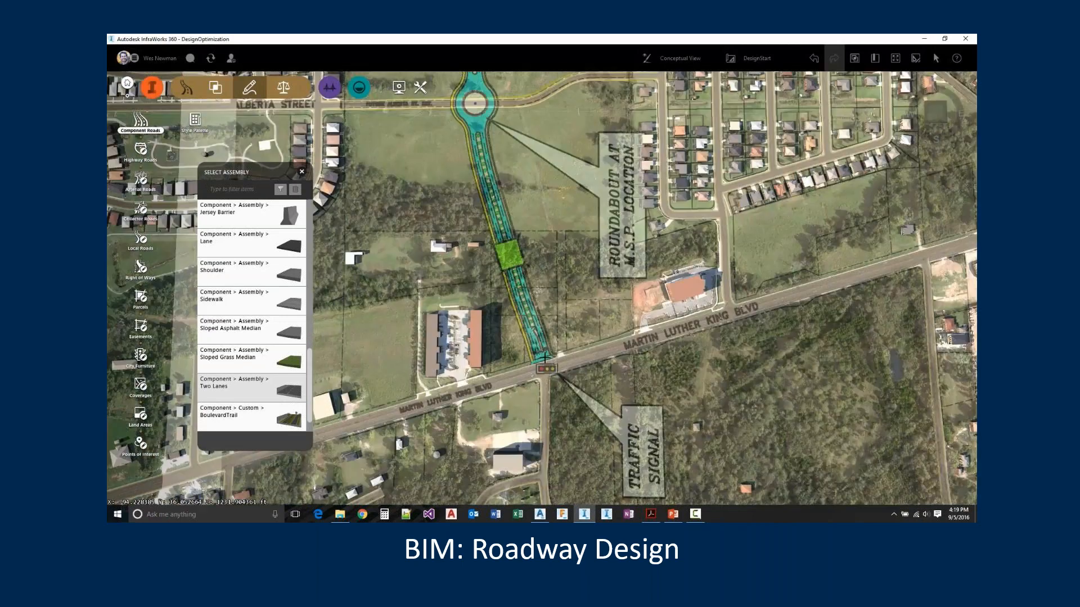
{"action": "scroll", "coordinate": [545, 357], "scroll_direction": "up", "scroll_amount": 3}
{"action": "left_click", "coordinate": [529, 369]}
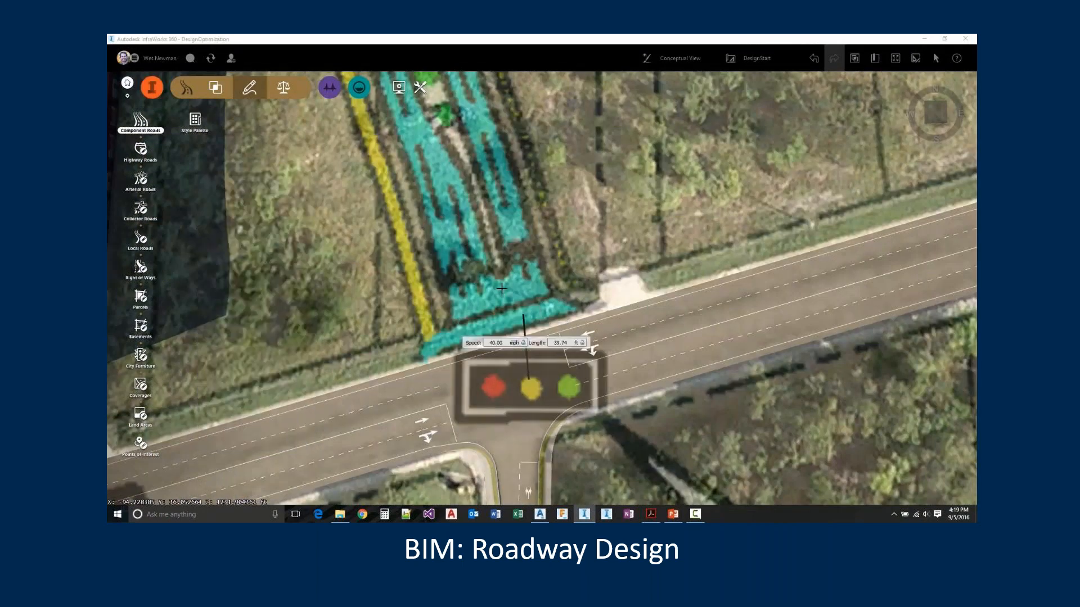
{"action": "scroll", "coordinate": [526, 331], "scroll_direction": "down", "scroll_amount": 5}
{"action": "left_click_drag", "start_coordinate": [507, 191], "coordinate": [540, 357]}
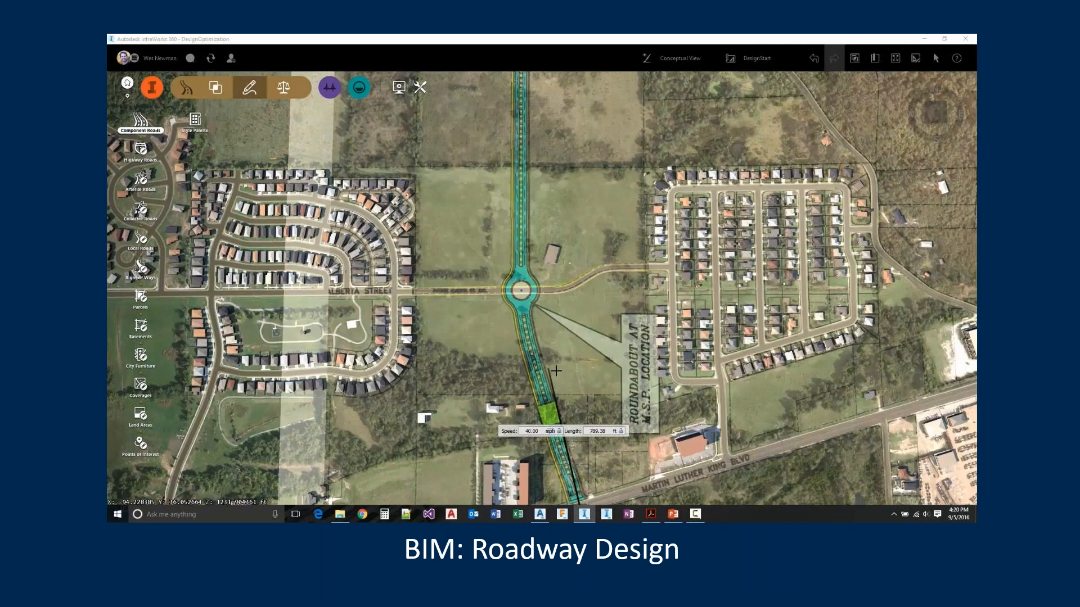
Continue the component road north through the Alberta Street roundabout location and change its curve type from Spiral Curve Spiral
{"action": "scroll", "coordinate": [520, 317], "scroll_direction": "up", "scroll_amount": 3}
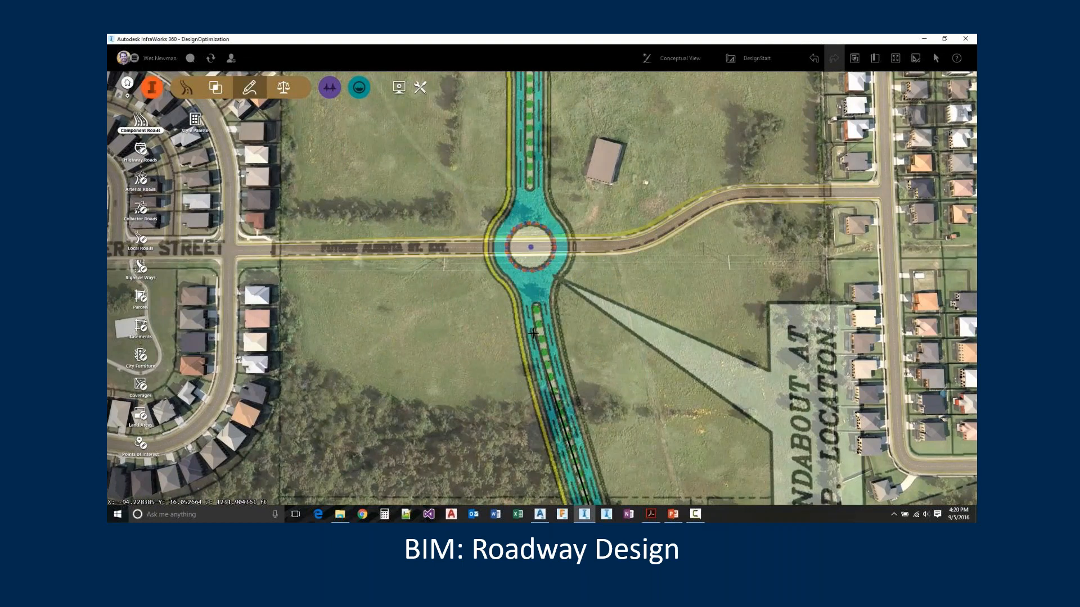
{"action": "scroll", "coordinate": [533, 332], "scroll_direction": "down", "scroll_amount": 5}
{"action": "right_click", "coordinate": [532, 209]}
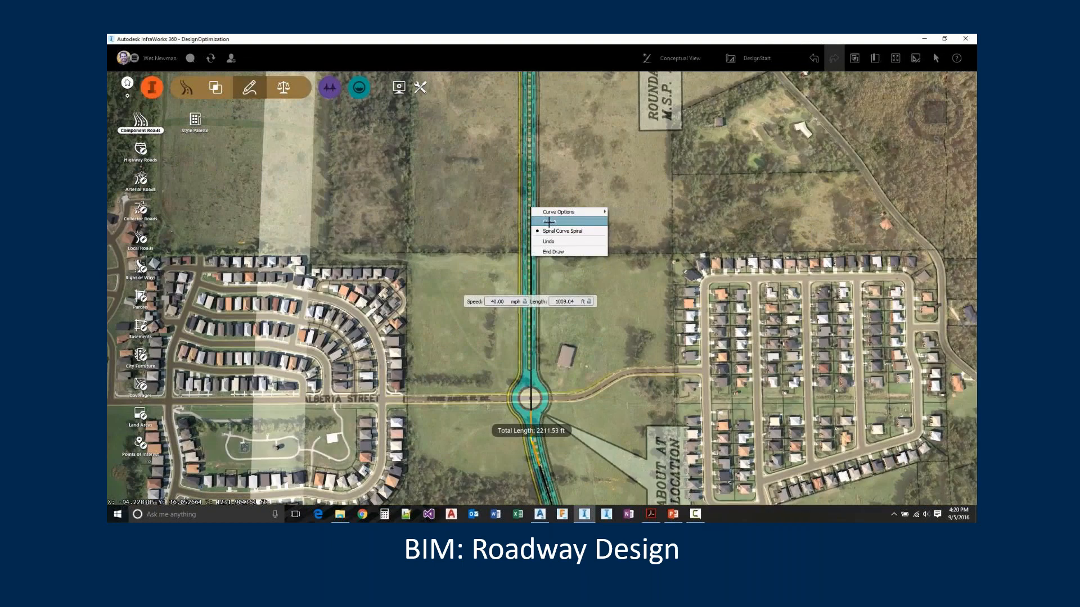
{"action": "left_click", "coordinate": [549, 223]}
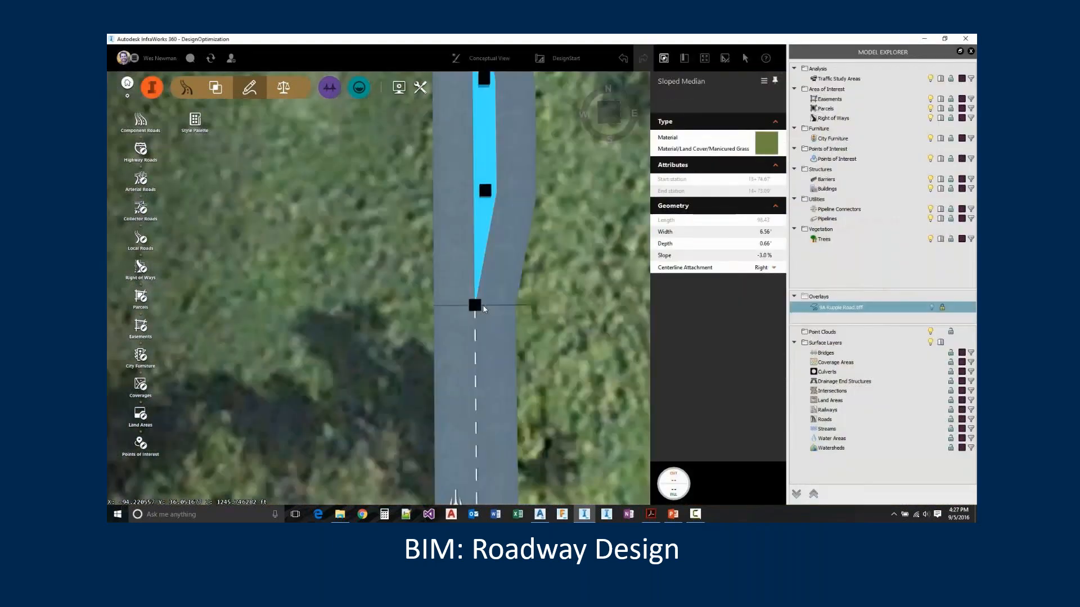
Extend the sloped grass median from station 0 over the full length of the road
{"action": "left_click", "coordinate": [477, 306]}
{"action": "type", "text": "0"}
{"action": "key", "text": "Return"}
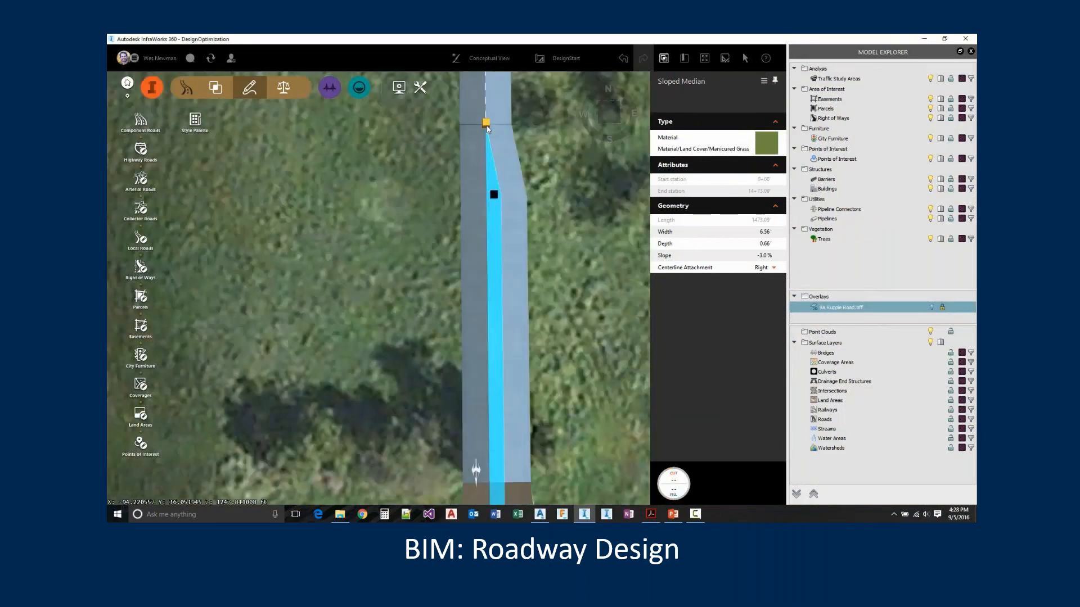
{"action": "left_click", "coordinate": [487, 126]}
{"action": "type", "text": "8783.22"}
{"action": "key", "text": "Return"}
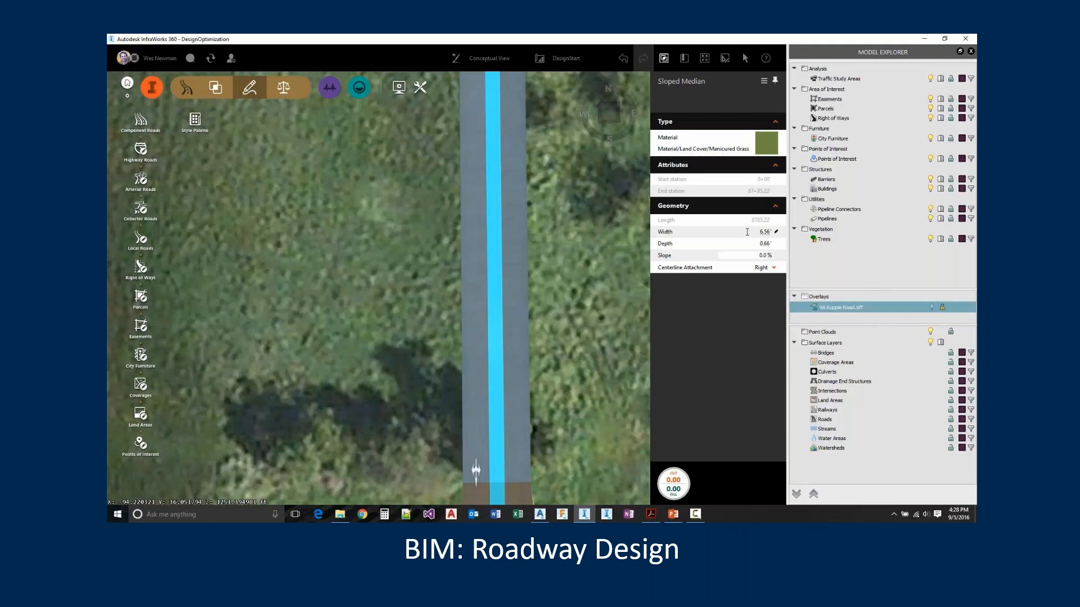
Set the sloped median's width to 15', its slope to 0% and its centerline attachment to center
{"action": "left_click", "coordinate": [785, 232]}
{"action": "type", "text": "15"}
{"action": "left_click", "coordinate": [760, 269]}
{"action": "left_click", "coordinate": [704, 277]}
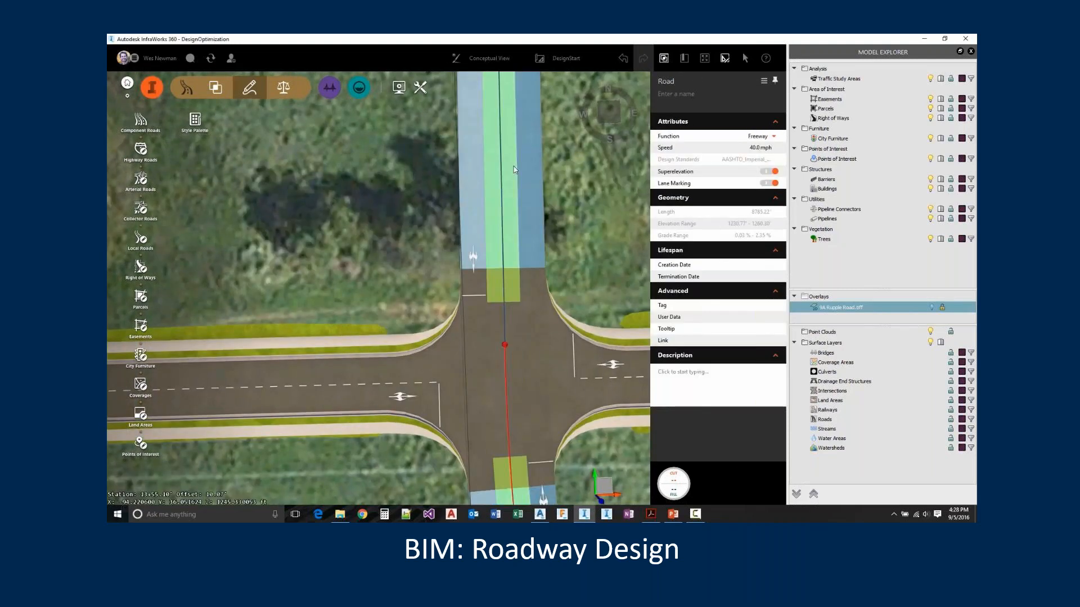
Insert an assembly component into the selected component road
{"action": "scroll", "coordinate": [514, 169], "scroll_direction": "up", "scroll_amount": 5}
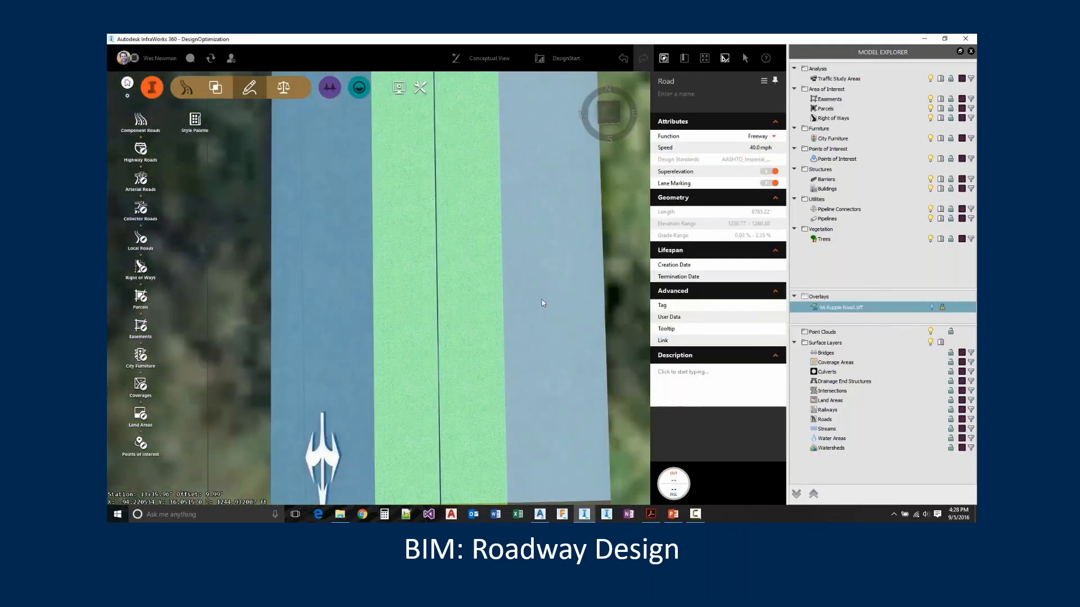
{"action": "right_click", "coordinate": [535, 234]}
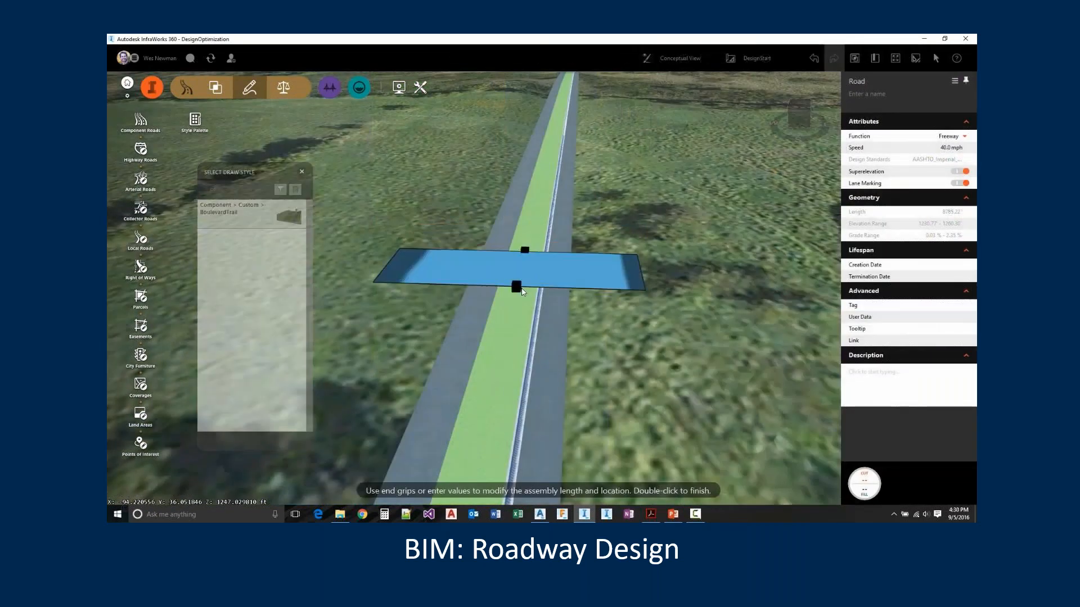
{"action": "left_click", "coordinate": [691, 294]}
{"action": "left_click", "coordinate": [689, 307]}
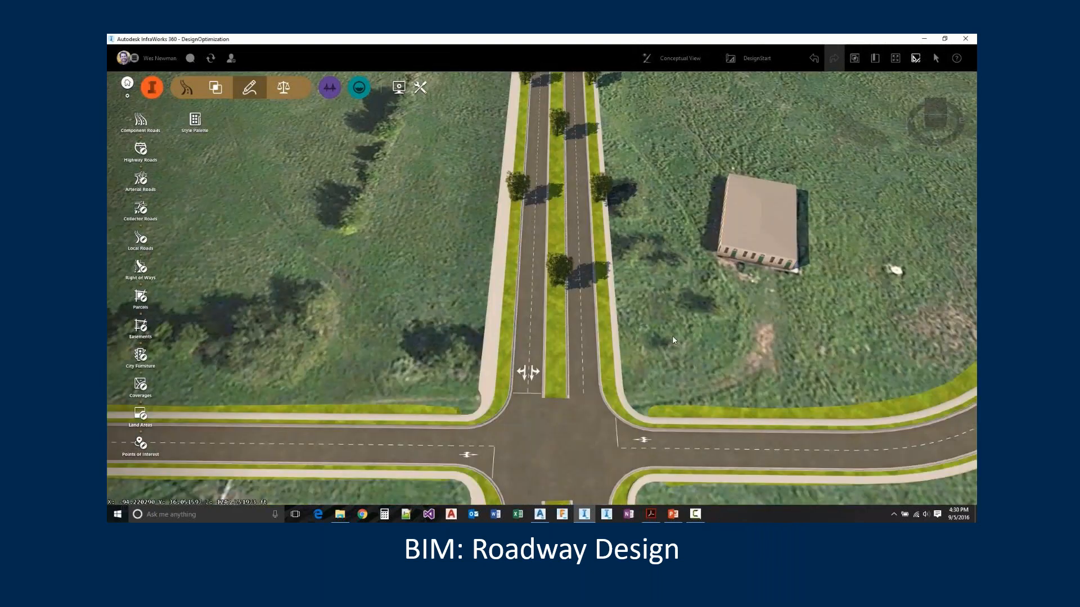
Select the tree-lined boulevard road and set its grading material to Material/Terrain/Grass
{"action": "left_click_drag", "start_coordinate": [672, 336], "coordinate": [605, 288]}
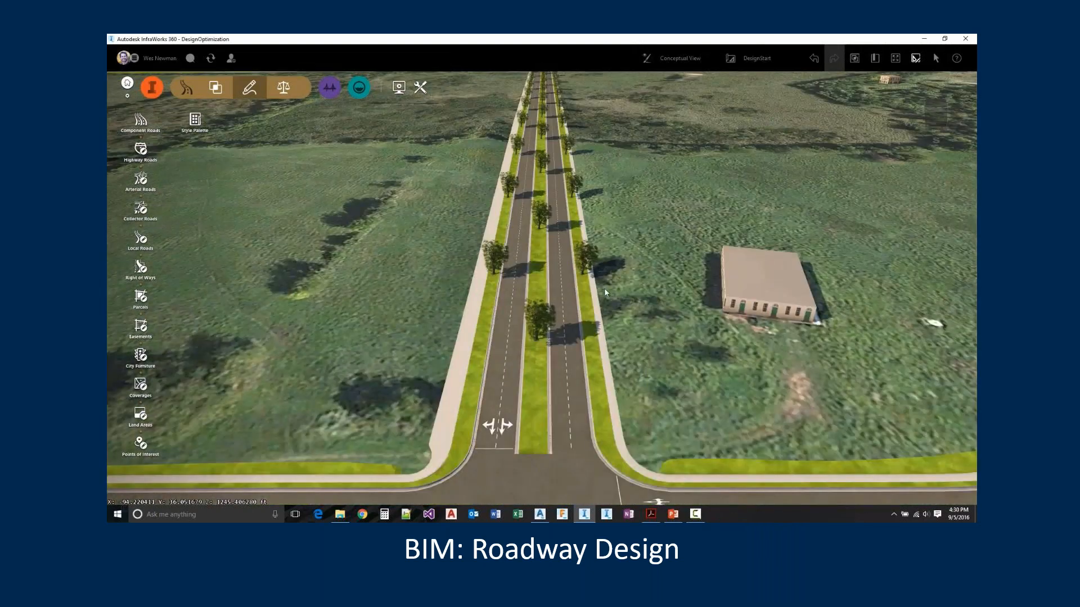
{"action": "scroll", "coordinate": [585, 334], "scroll_direction": "up", "scroll_amount": 5}
{"action": "left_click", "coordinate": [585, 338]}
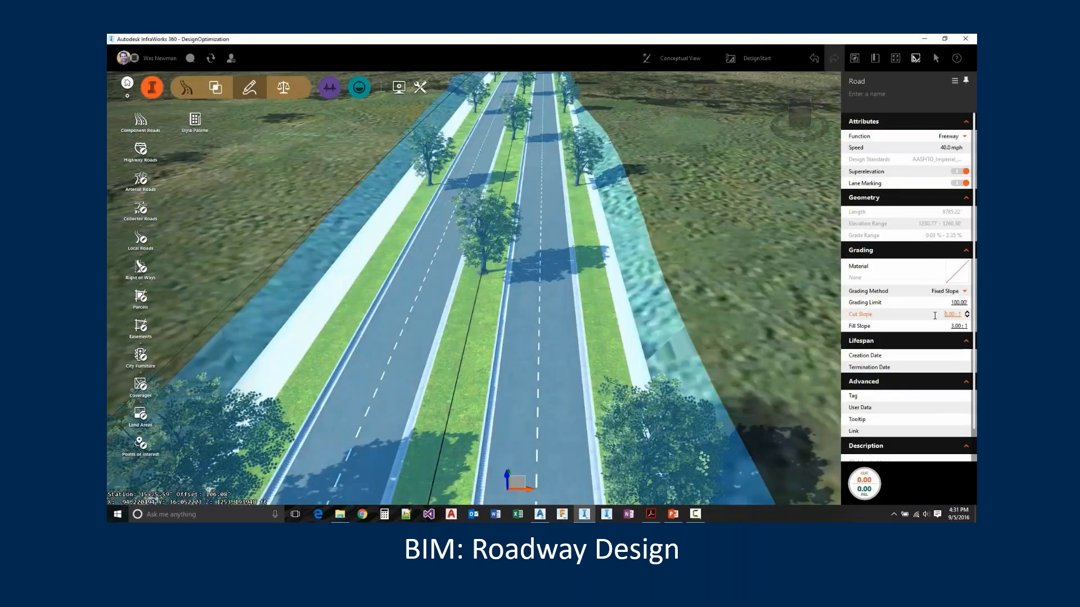
{"action": "left_click", "coordinate": [957, 273]}
{"action": "left_click", "coordinate": [891, 298]}
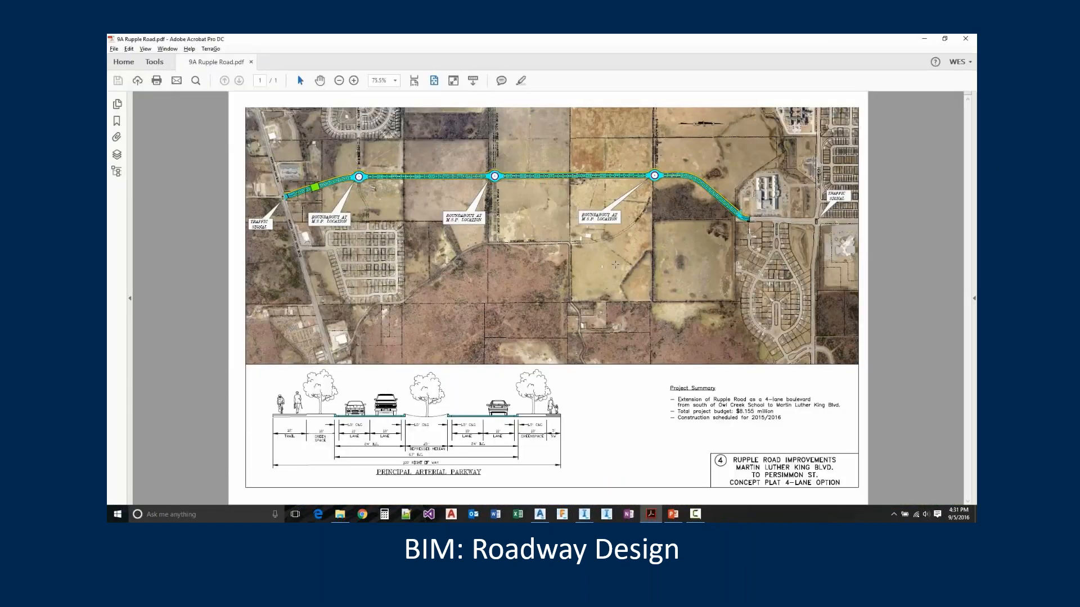
Switch from the concept PDF back to InfraWorks and convert the boulevard's first side-street intersection to a roundabout
{"action": "key", "text": "alt+Tab"}
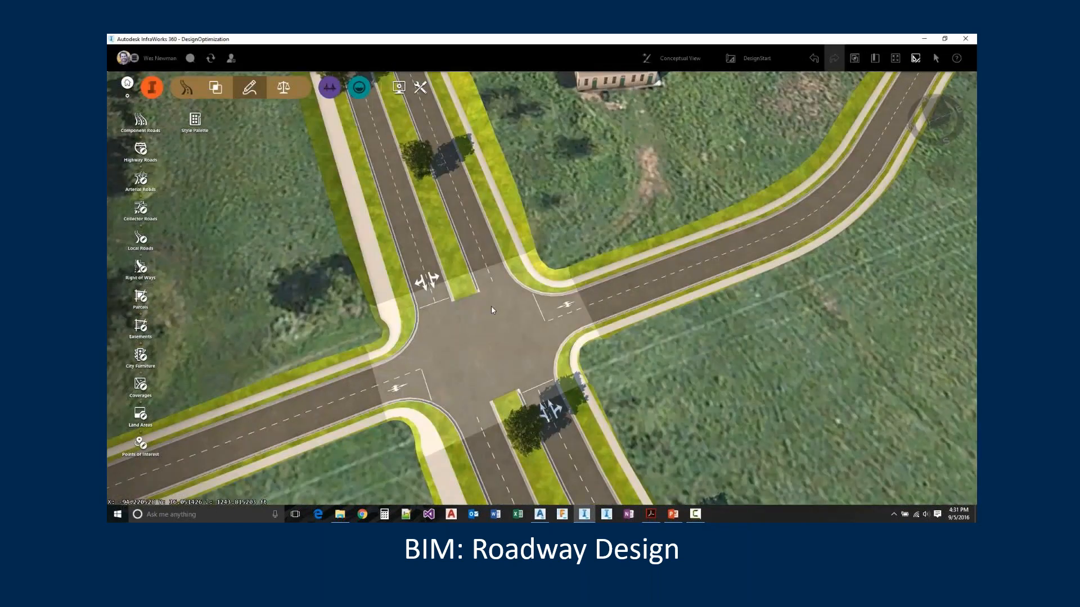
{"action": "left_click", "coordinate": [491, 306]}
{"action": "left_click", "coordinate": [956, 145]}
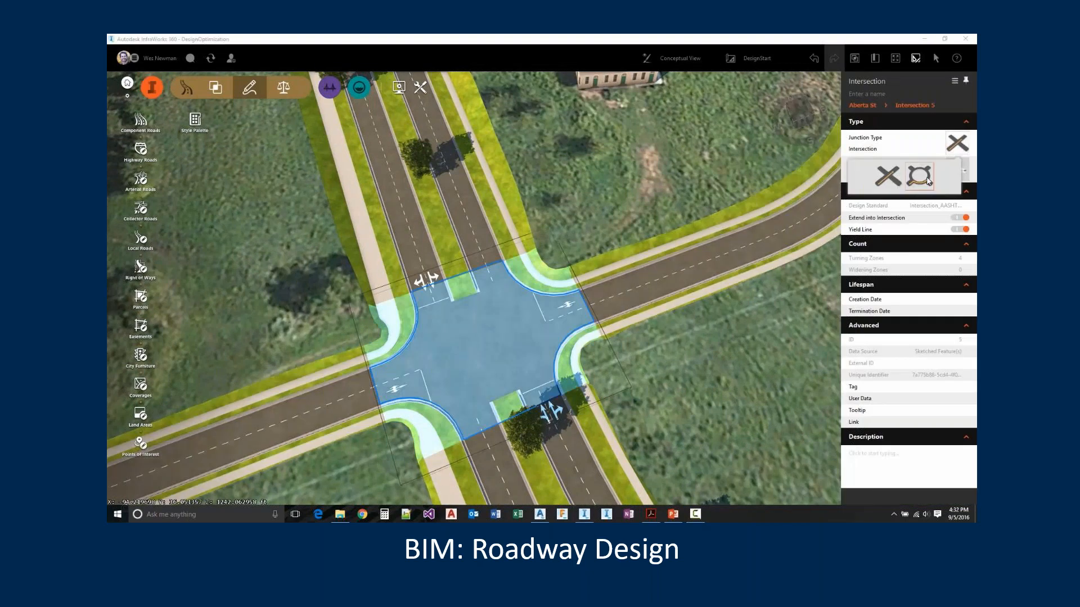
{"action": "left_click", "coordinate": [927, 178]}
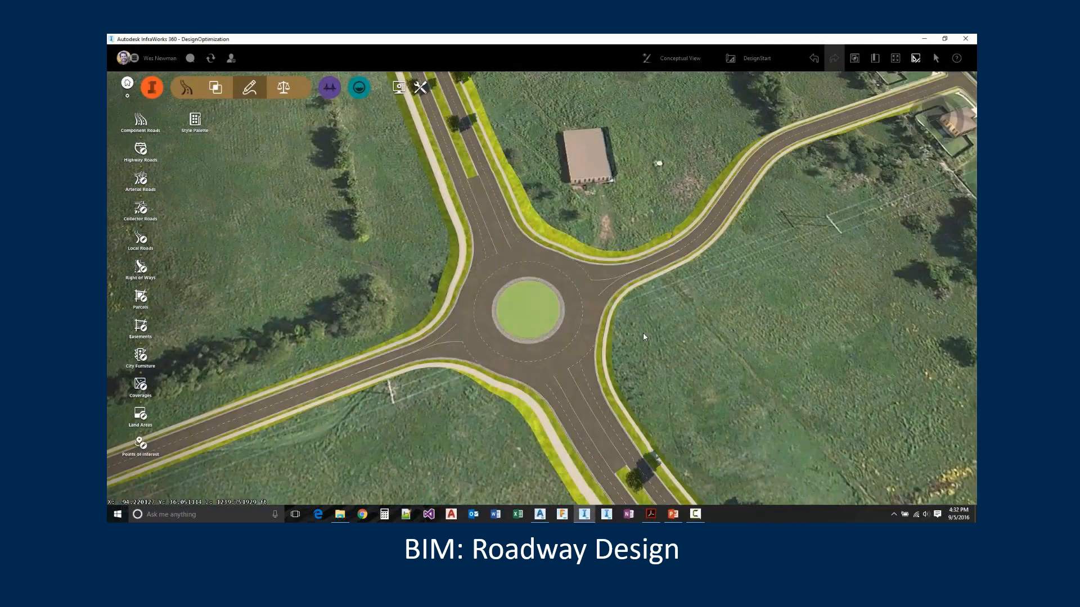
{"action": "left_click", "coordinate": [643, 336]}
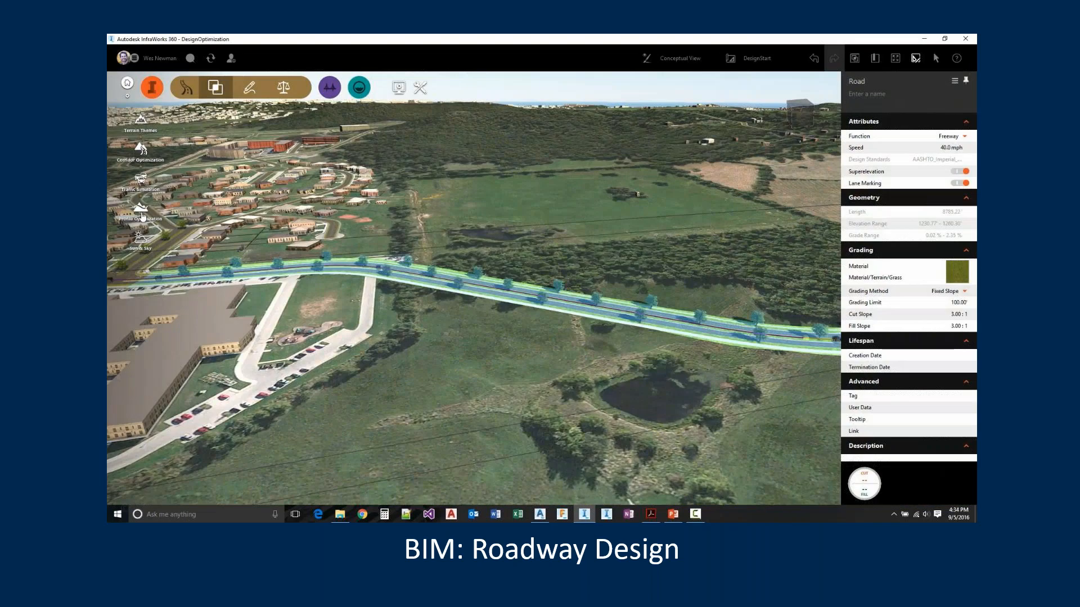
Open Profile Optimization for the selected road and expand its advanced settings to review the profile constraints
{"action": "left_click", "coordinate": [142, 216]}
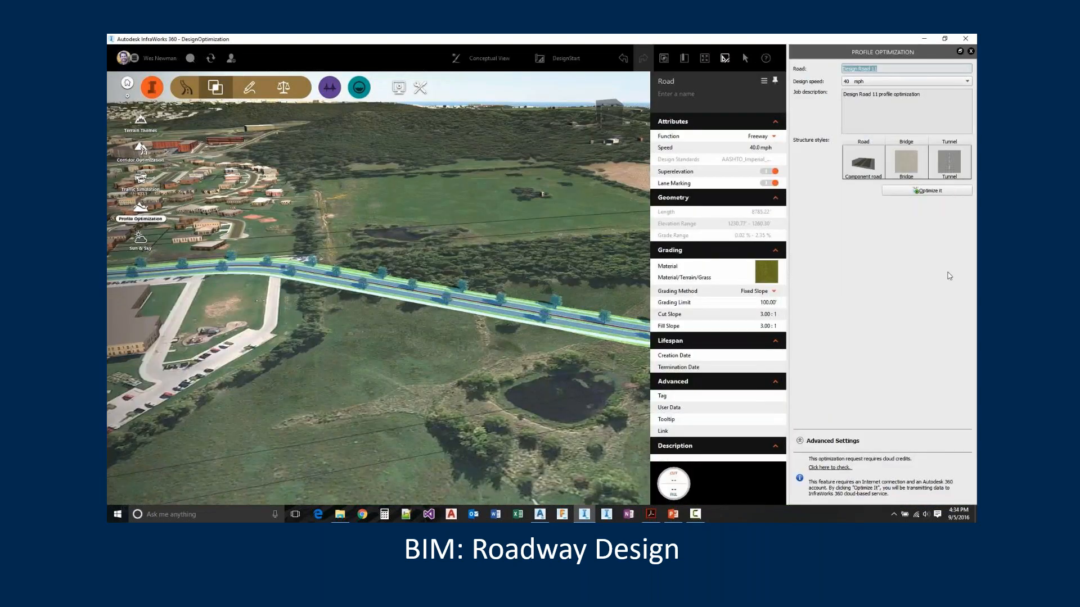
{"action": "left_click", "coordinate": [816, 441]}
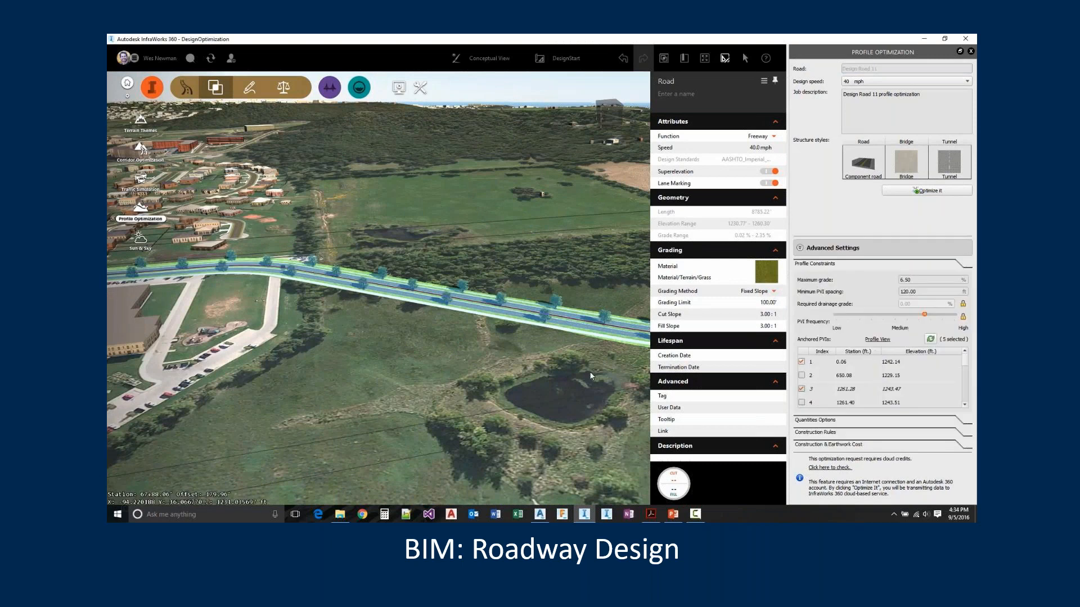
{"action": "scroll", "coordinate": [591, 376], "scroll_direction": "down", "scroll_amount": 10}
{"action": "scroll", "coordinate": [346, 313], "scroll_direction": "up", "scroll_amount": 10}
Switch to the Profile Optimization Report PDF in Acrobat and review its profile graph, construction and earthwork tables, haul diagrams and cross sections
{"action": "left_click", "coordinate": [313, 339]}
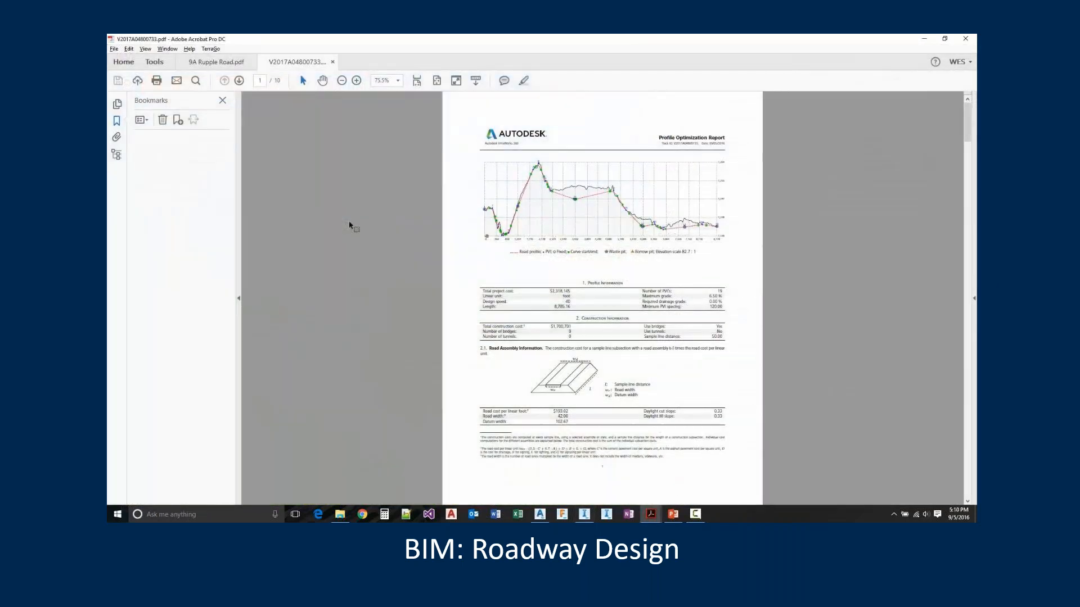
{"action": "scroll", "coordinate": [350, 225], "scroll_direction": "down", "scroll_amount": 18}
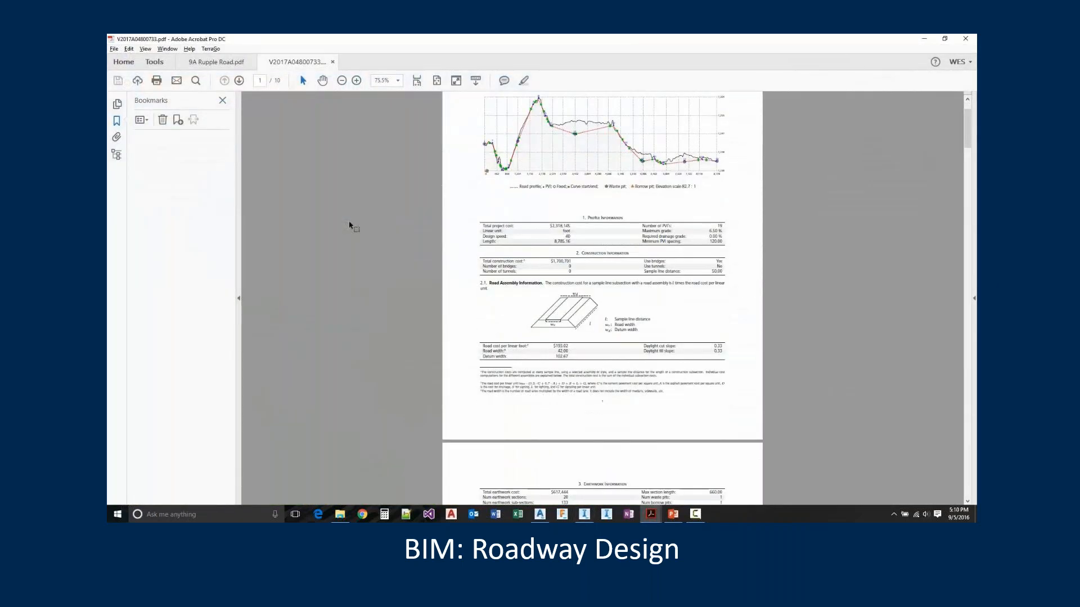
{"action": "scroll", "coordinate": [376, 345], "scroll_direction": "down", "scroll_amount": 12}
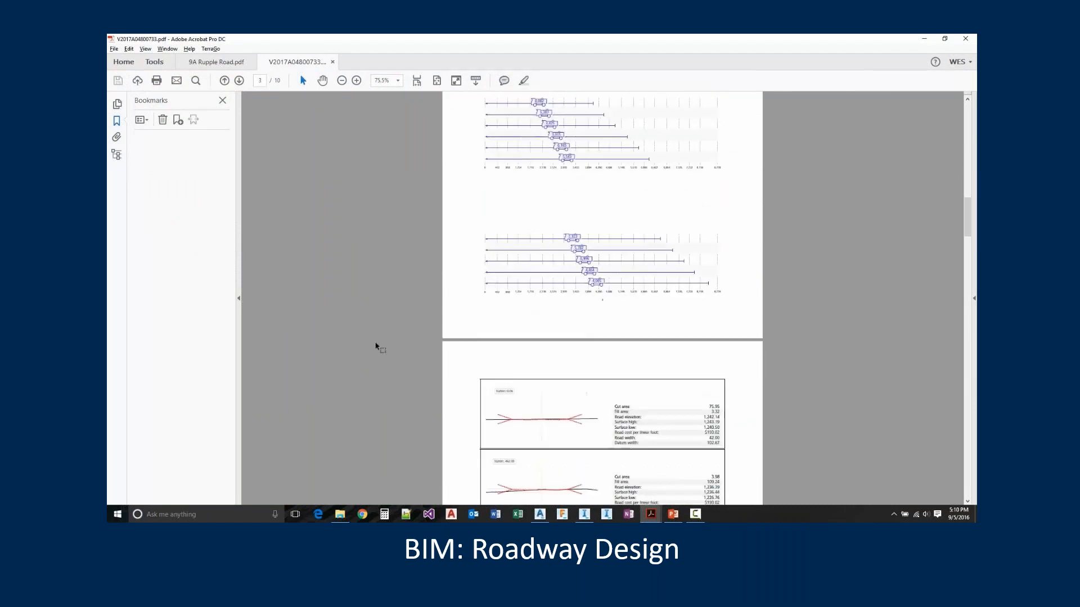
{"action": "scroll", "coordinate": [375, 345], "scroll_direction": "down", "scroll_amount": 5}
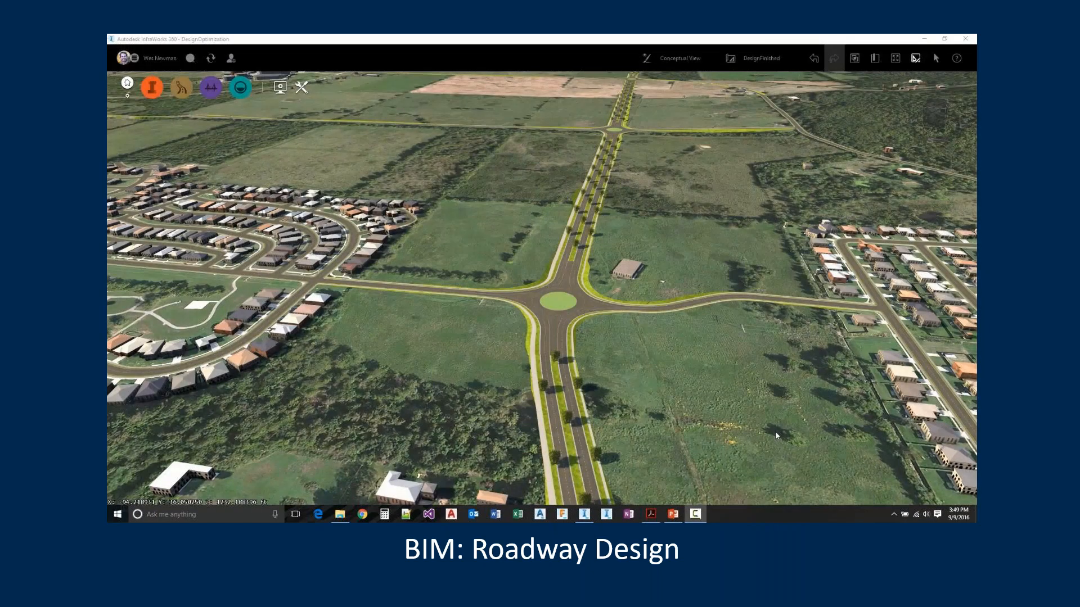
Select the finished boulevard in InfraWorks and inspect its road cross sections at successive superelevation stations near the roundabout
{"action": "left_click", "coordinate": [576, 388]}
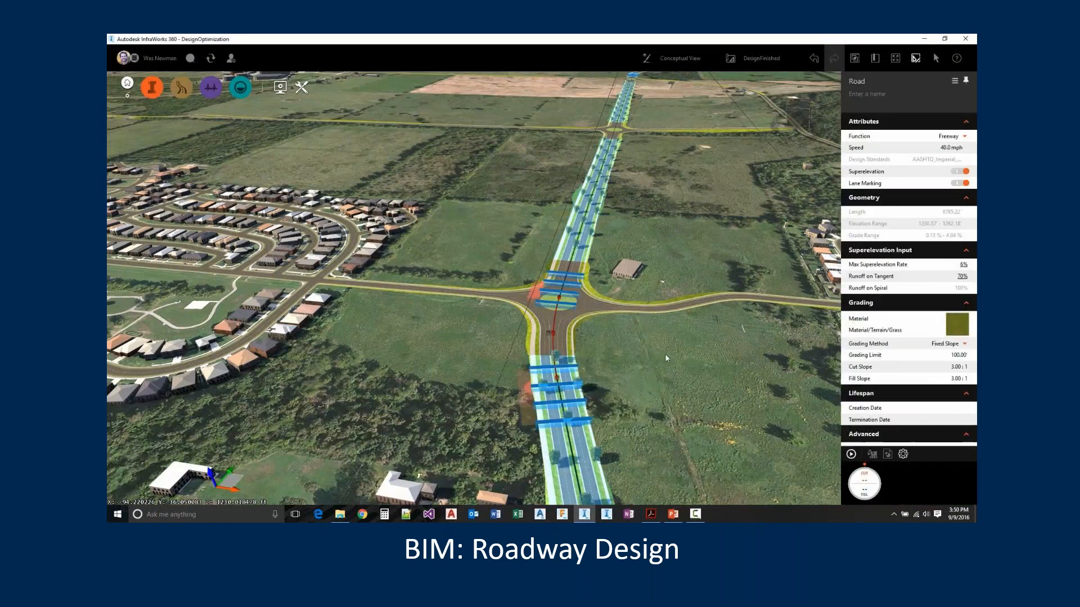
{"action": "left_click", "coordinate": [585, 426]}
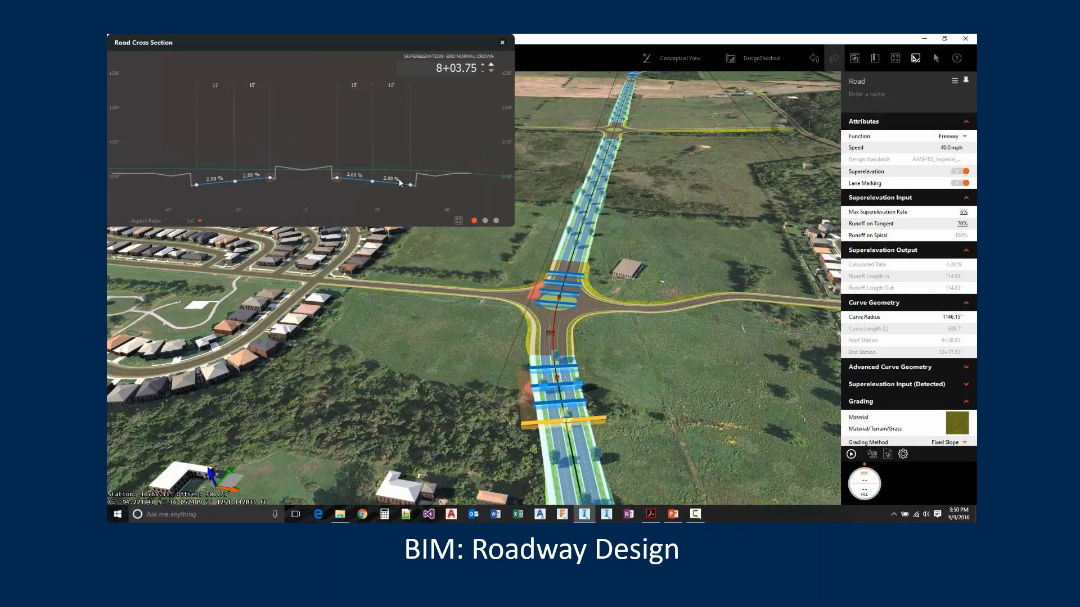
{"action": "left_click", "coordinate": [492, 67]}
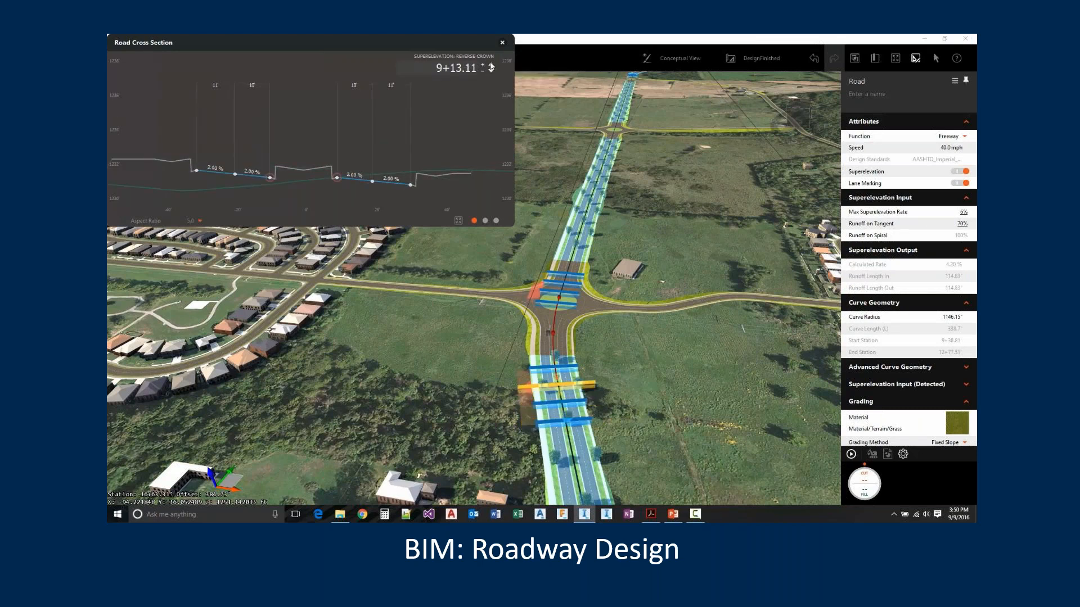
{"action": "left_click", "coordinate": [491, 66]}
{"action": "left_click_drag", "start_coordinate": [581, 368], "coordinate": [586, 467]}
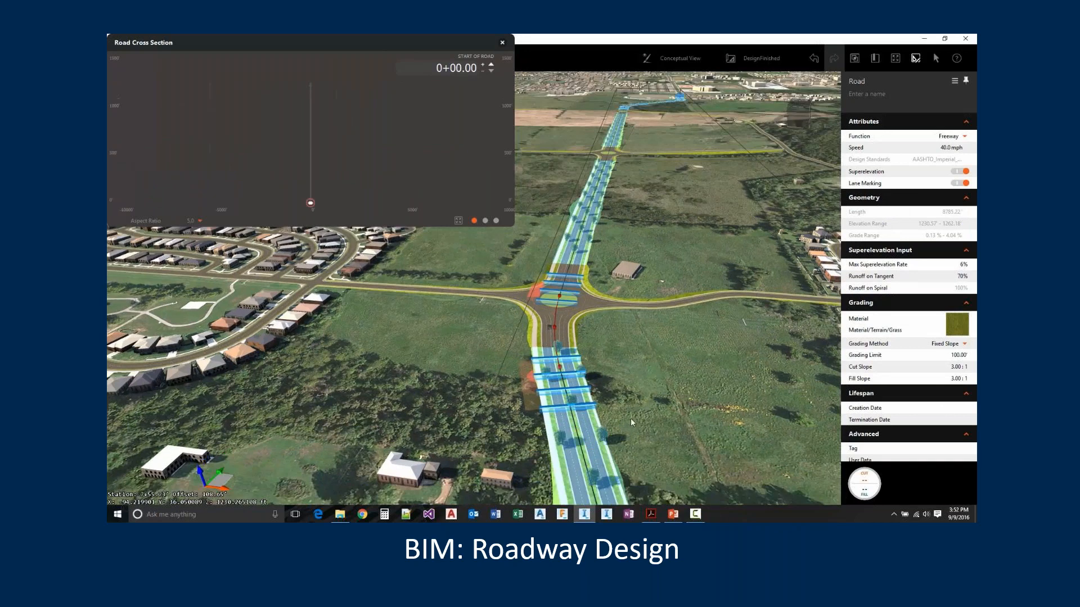
{"action": "left_click", "coordinate": [851, 456]}
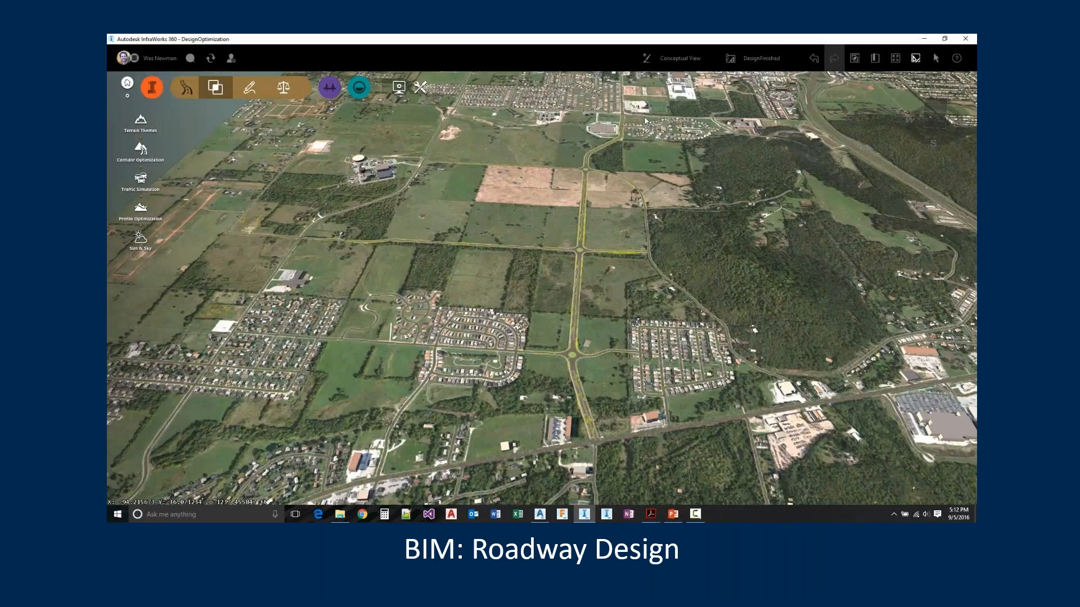
Start a Traffic Simulation and outline a polygonal study area enclosing the boulevard and its intersecting side streets
{"action": "left_click", "coordinate": [143, 181]}
{"action": "left_click", "coordinate": [547, 458]}
{"action": "left_click", "coordinate": [640, 453]}
{"action": "left_click", "coordinate": [616, 162]}
{"action": "scroll", "coordinate": [641, 93], "scroll_direction": "up", "scroll_amount": 6}
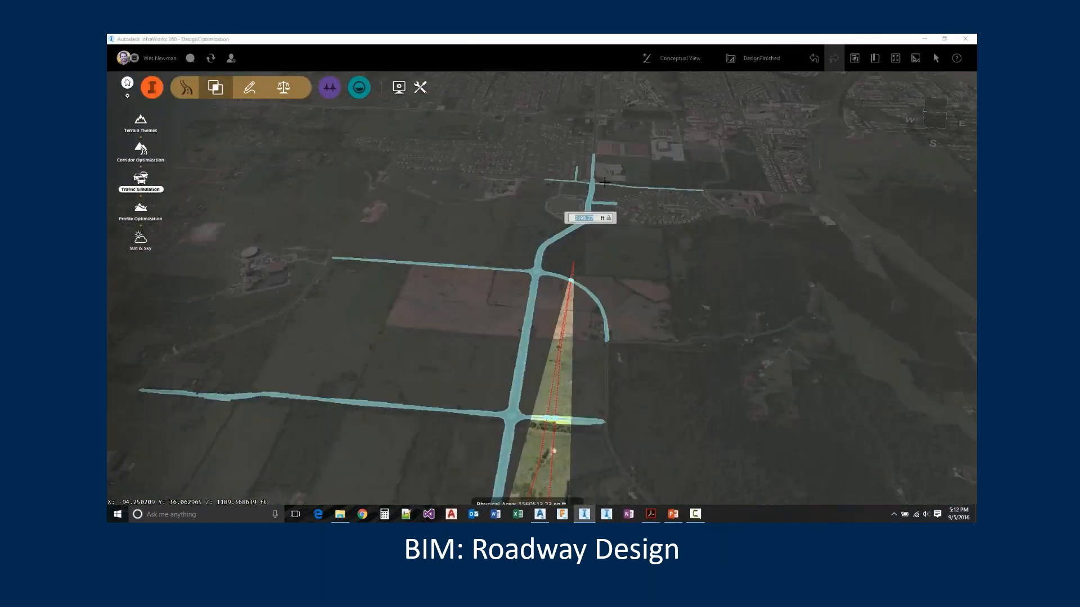
{"action": "left_click", "coordinate": [605, 181]}
{"action": "left_click", "coordinate": [510, 178]}
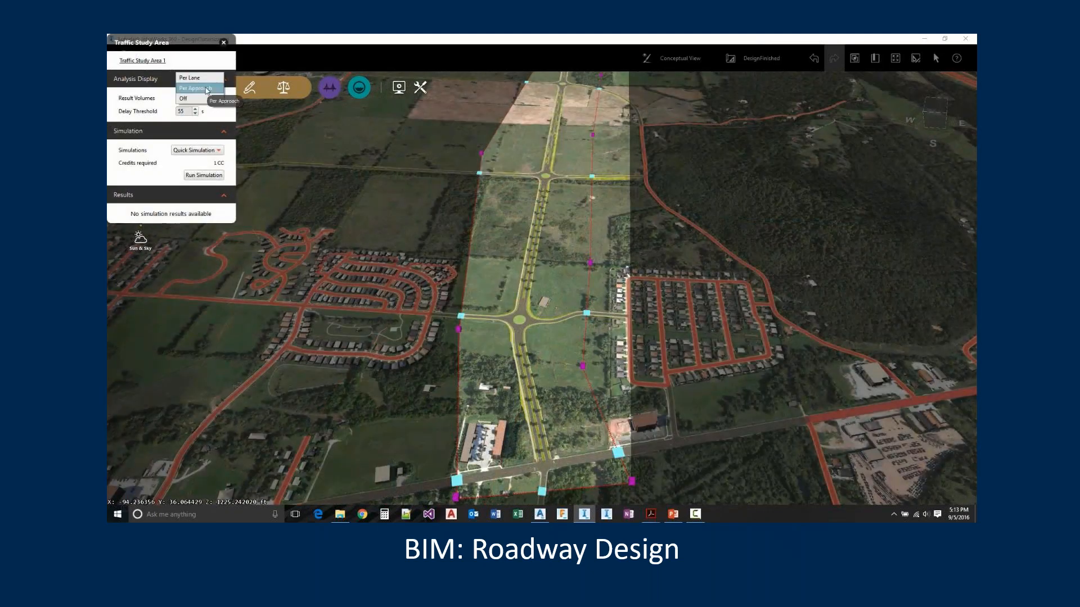
Run a Quick Simulation and play the traffic animation close up at the boulevard's roundabout beside the housing areas
{"action": "left_click", "coordinate": [197, 99]}
{"action": "left_click", "coordinate": [204, 176]}
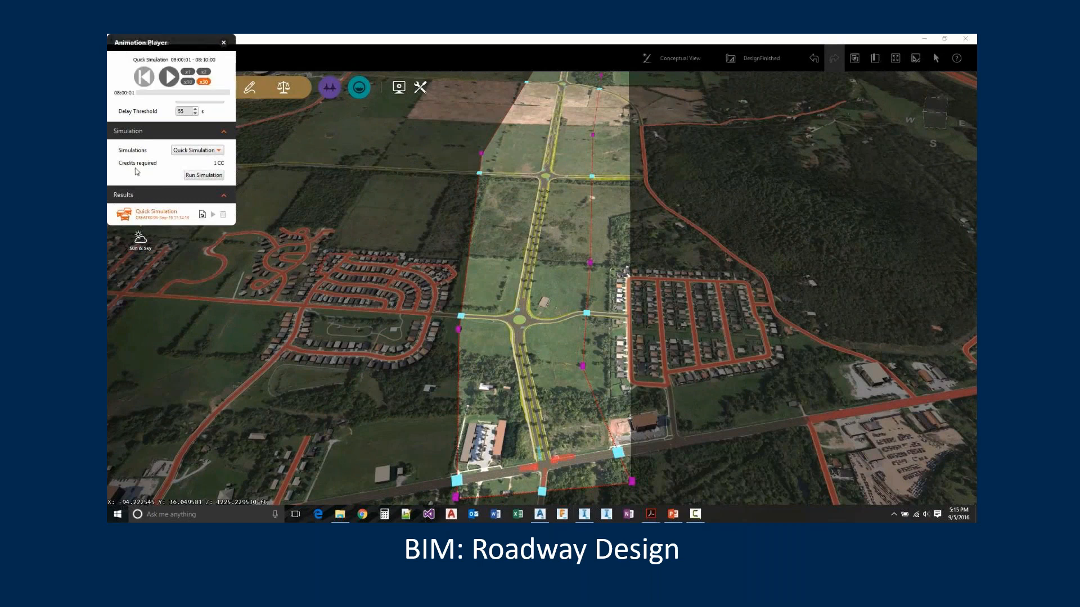
{"action": "left_click", "coordinate": [518, 327]}
{"action": "scroll", "coordinate": [518, 327], "scroll_direction": "up", "scroll_amount": 8}
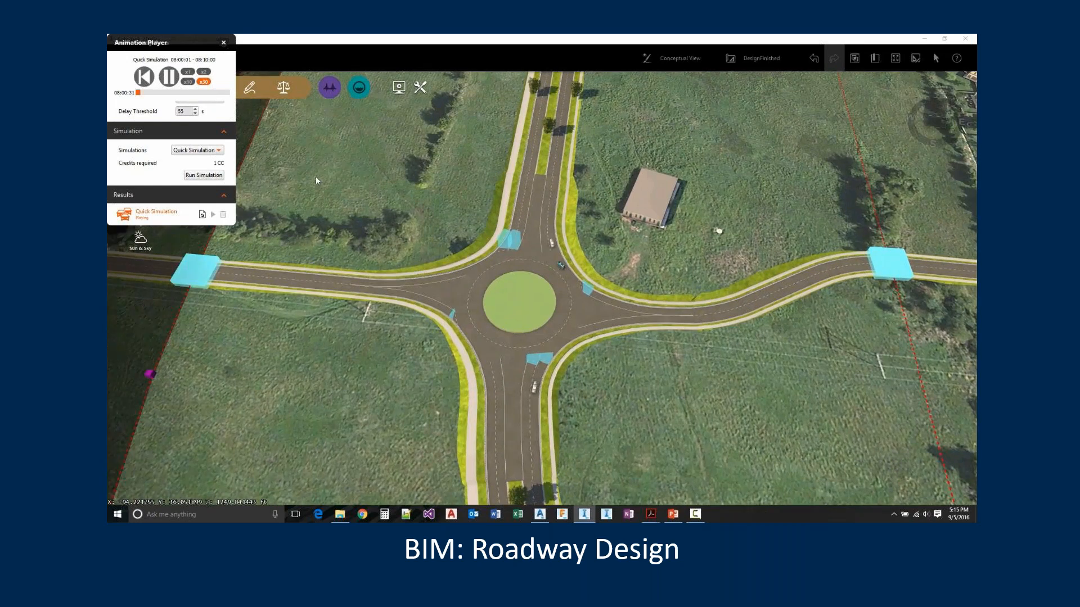